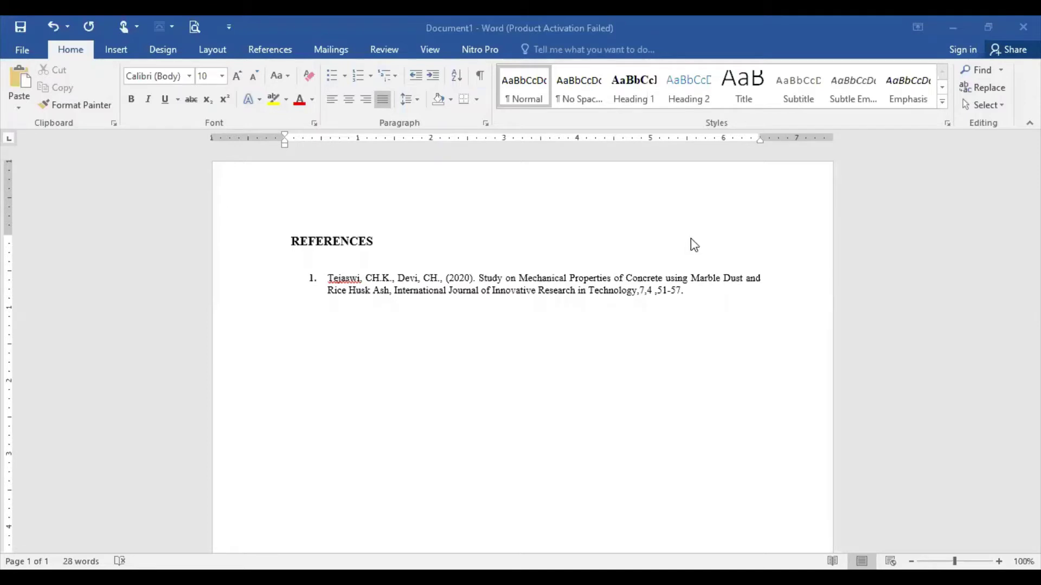
# - Examine the formatting of the first entry under the REFERENCES heading at 212% zoom
pyautogui.click(693, 241)
pyautogui.scroll(10, 521, 347)
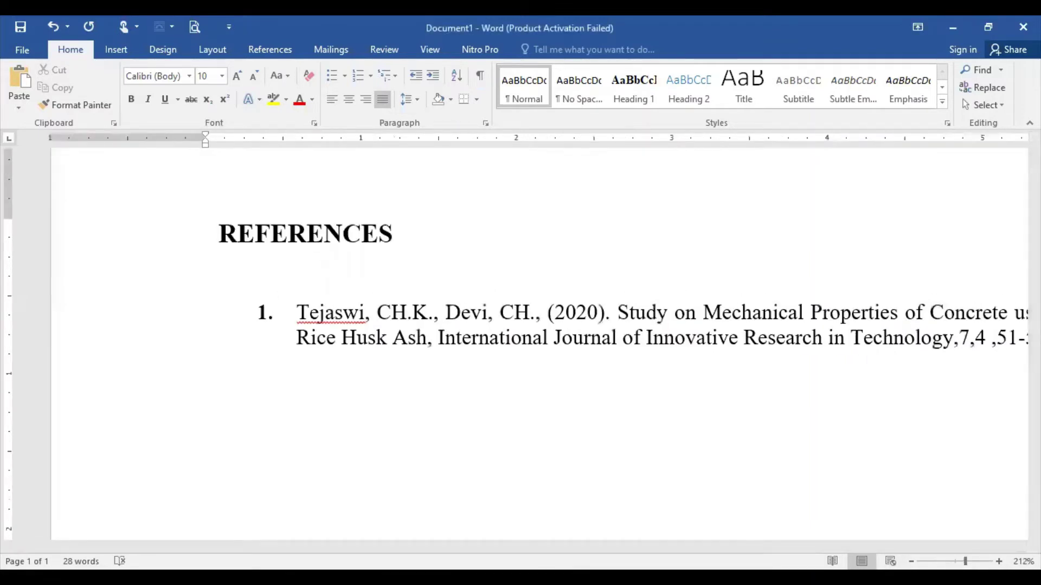
pyautogui.hscroll(10, 520, 326)
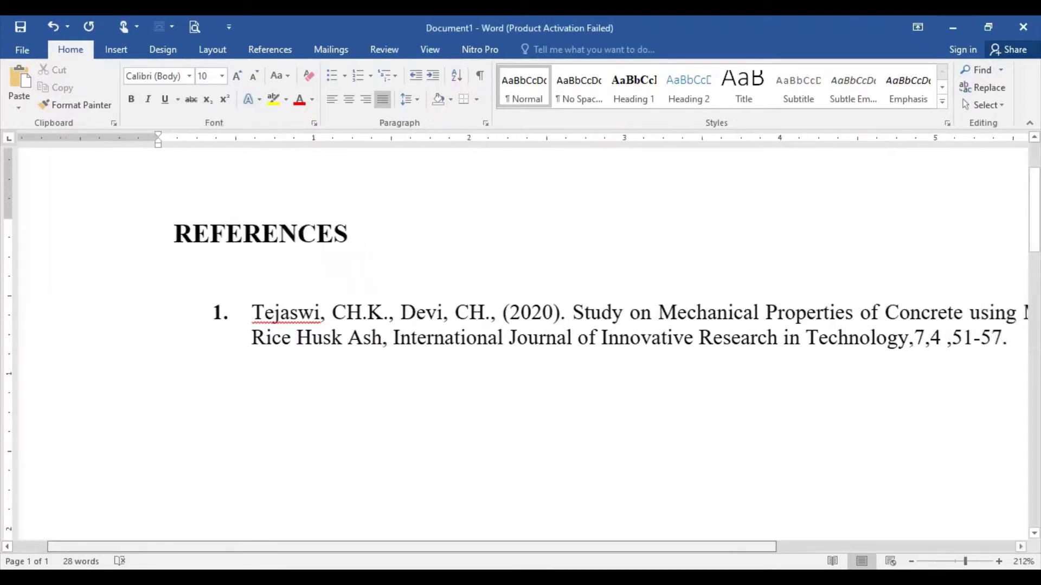
pyautogui.hscroll(-5, 520, 325)
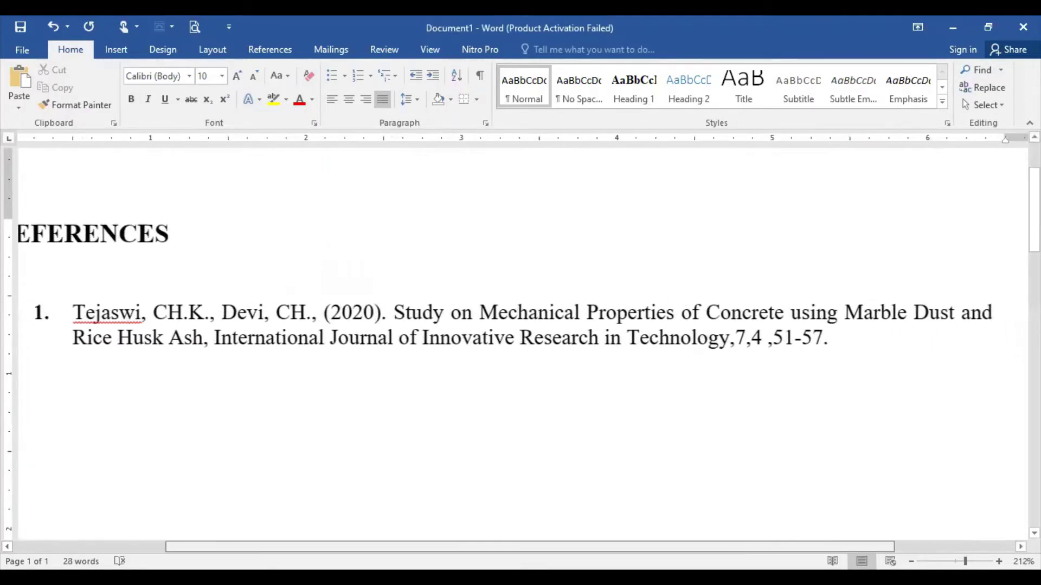
pyautogui.hscroll(1, 521, 325)
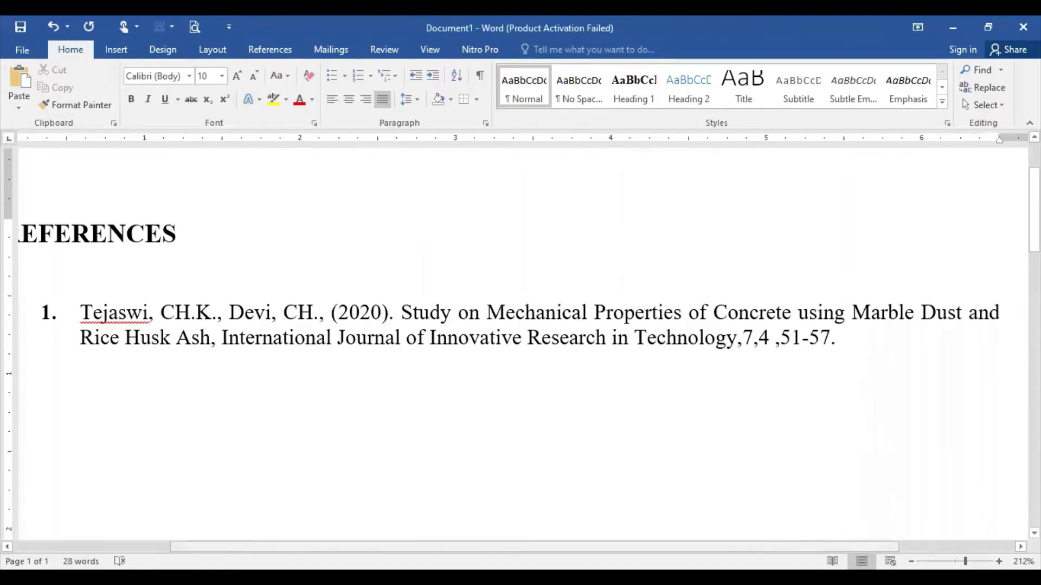
pyautogui.hscroll(-2, 428, 268)
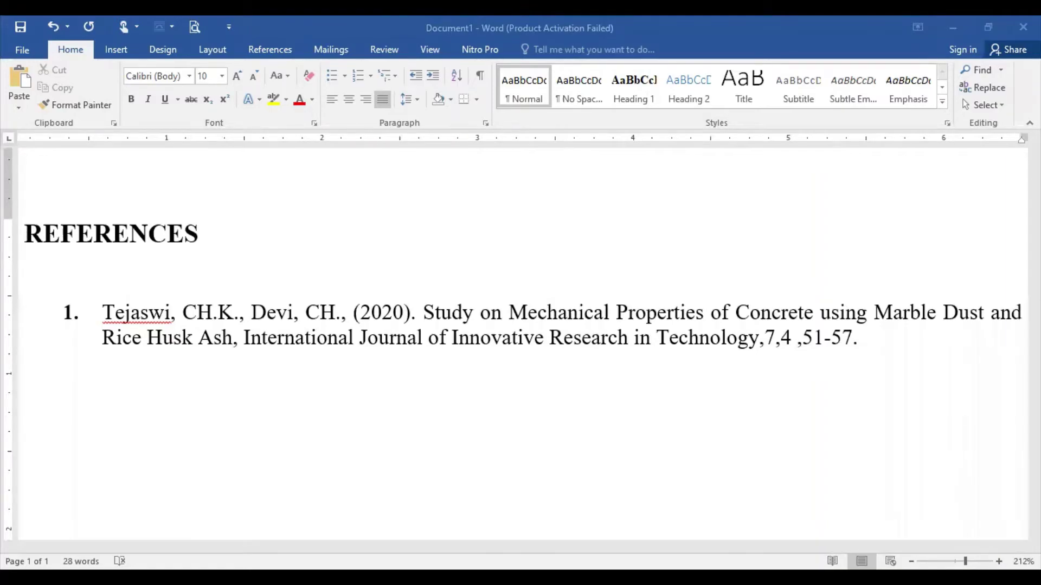
# - Switch to IJIRT150199_PAPER.pdf in the browser and examine its title, authors, volume, issue and page range at 125% zoom
pyautogui.hotkey('alt', 'Tab')
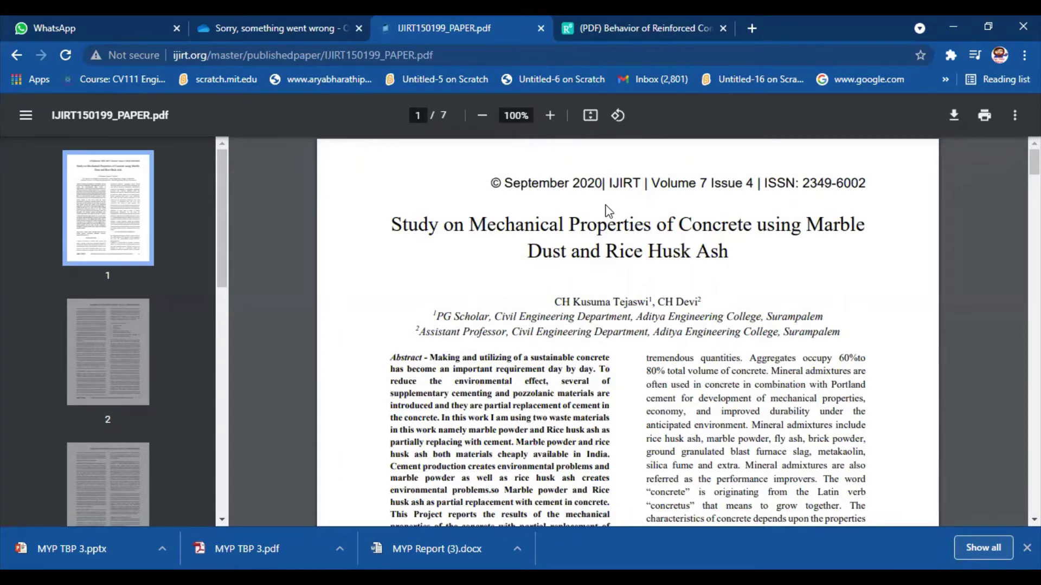
pyautogui.click(548, 116)
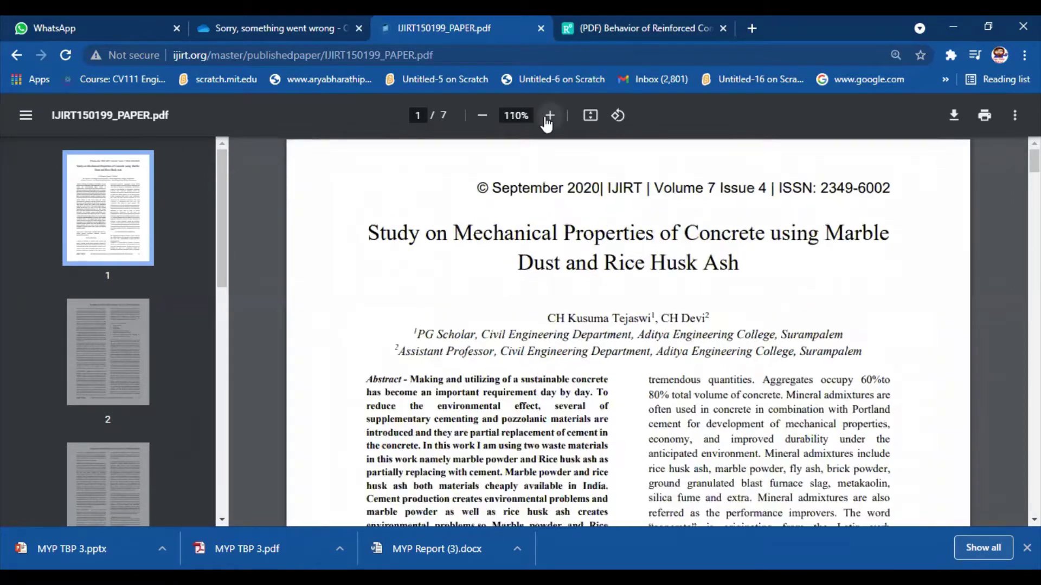
pyautogui.click(549, 115)
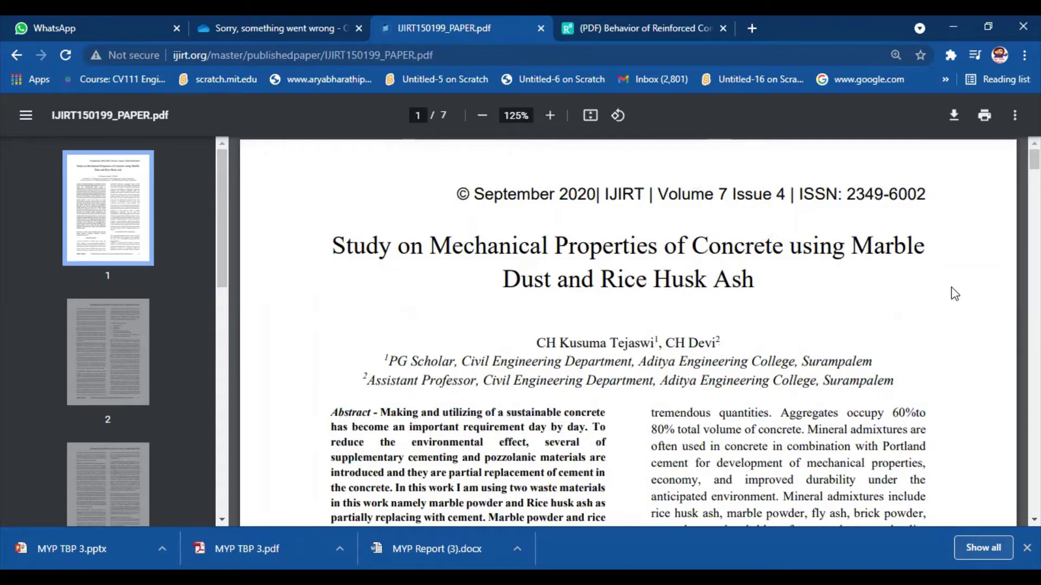
pyautogui.moveTo(1034, 159); pyautogui.dragTo(1034, 210)
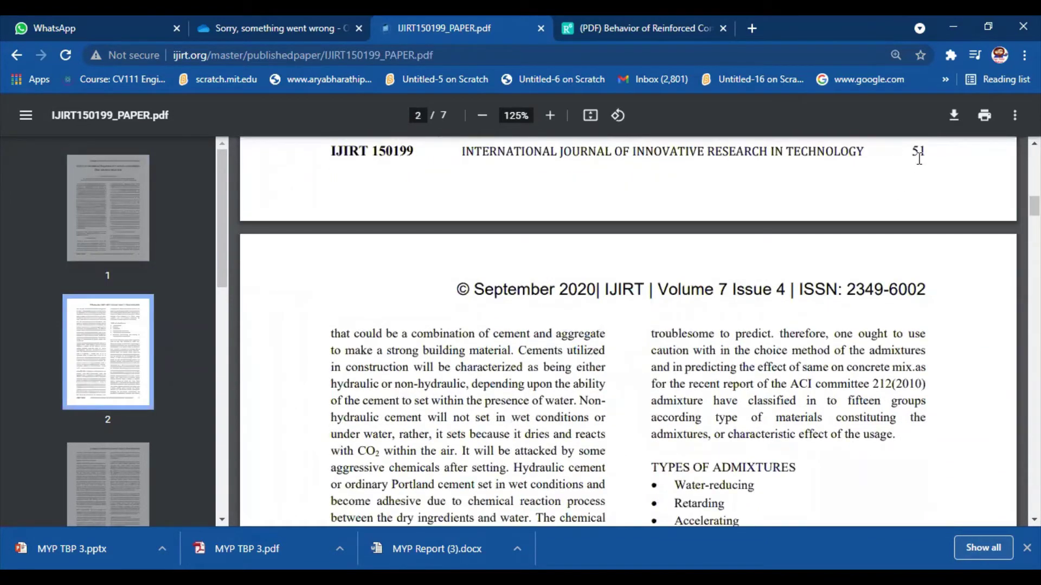
pyautogui.moveTo(1034, 206); pyautogui.dragTo(1035, 501)
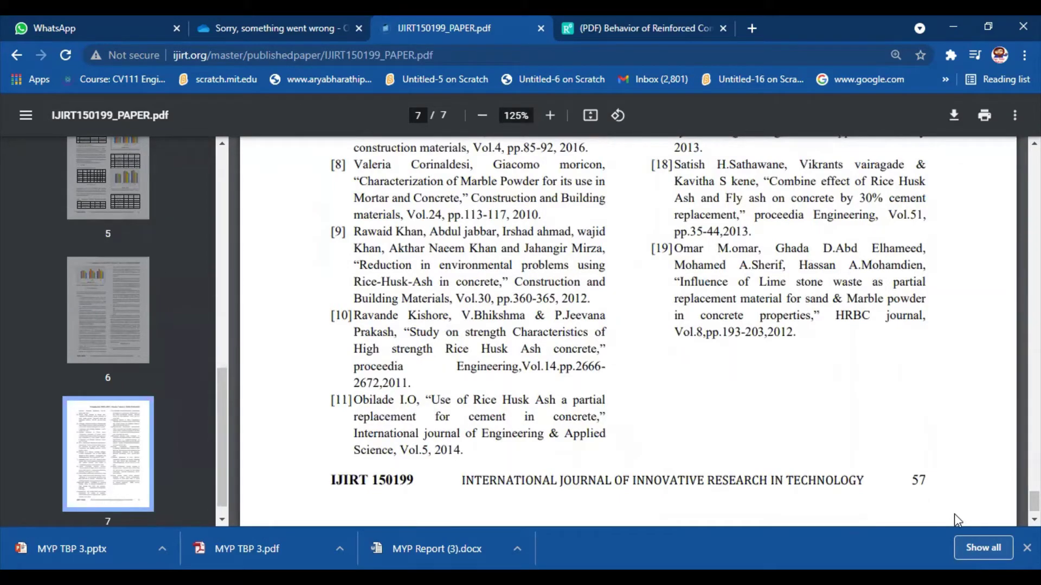
pyautogui.moveTo(1034, 502); pyautogui.dragTo(1035, 158)
# - Copy the author line from the paper and paste it into the Word document as numbered reference 2
pyautogui.hotkey('ctrl', 'a')
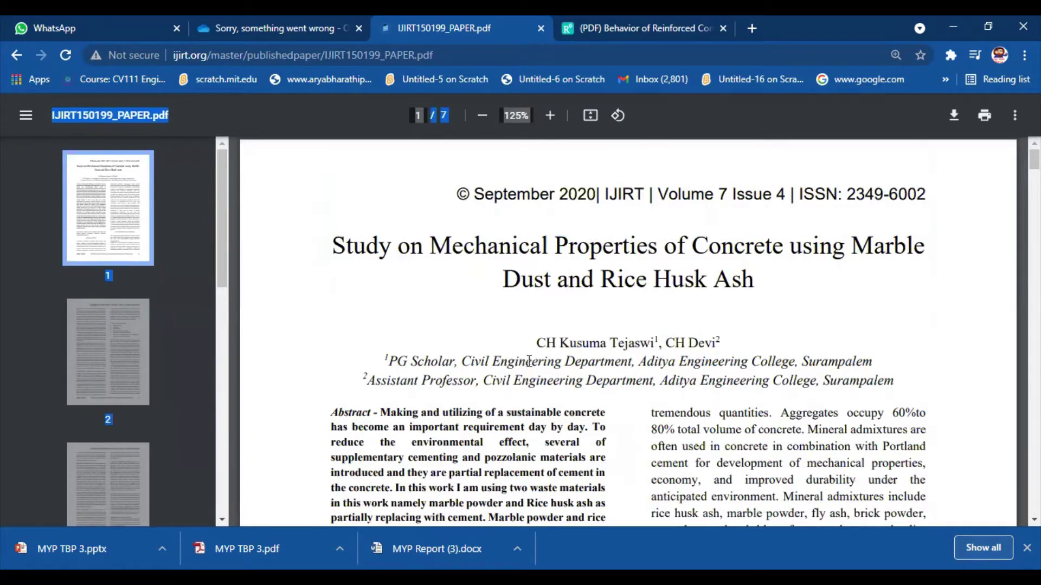
pyautogui.moveTo(536, 343); pyautogui.dragTo(723, 340)
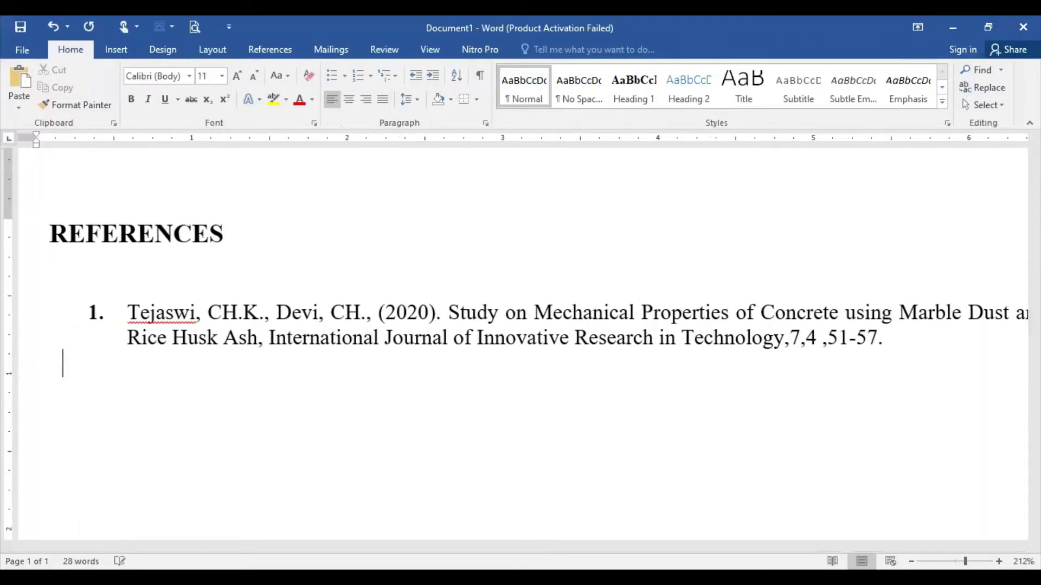
pyautogui.write('\\')
pyautogui.press('BackSpace')
pyautogui.press('BackSpace')
pyautogui.press('BackSpace')
pyautogui.write('2.')
pyautogui.press('space')
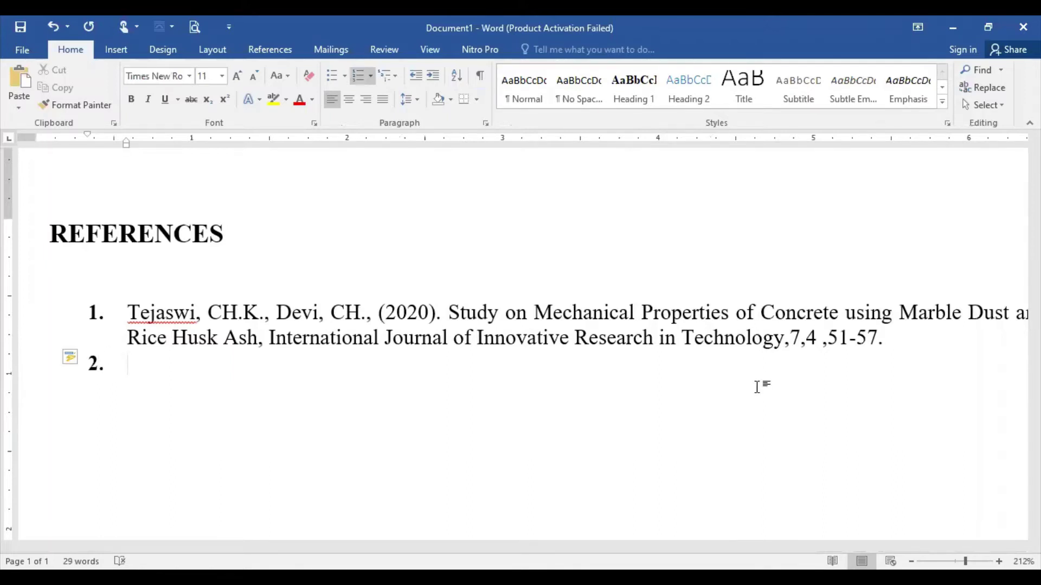
pyautogui.write('CH Kusuma Tejaswi1 , CH Devi2')
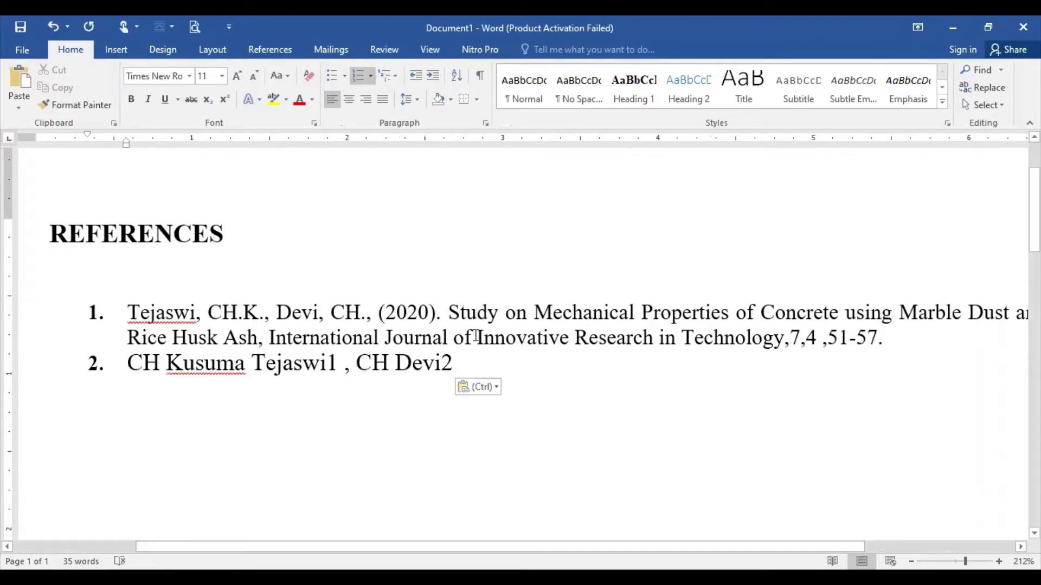
# - Remove the affiliation numbers 2 and 1 that follow the two pasted author names in reference 2
pyautogui.press('BackSpace')
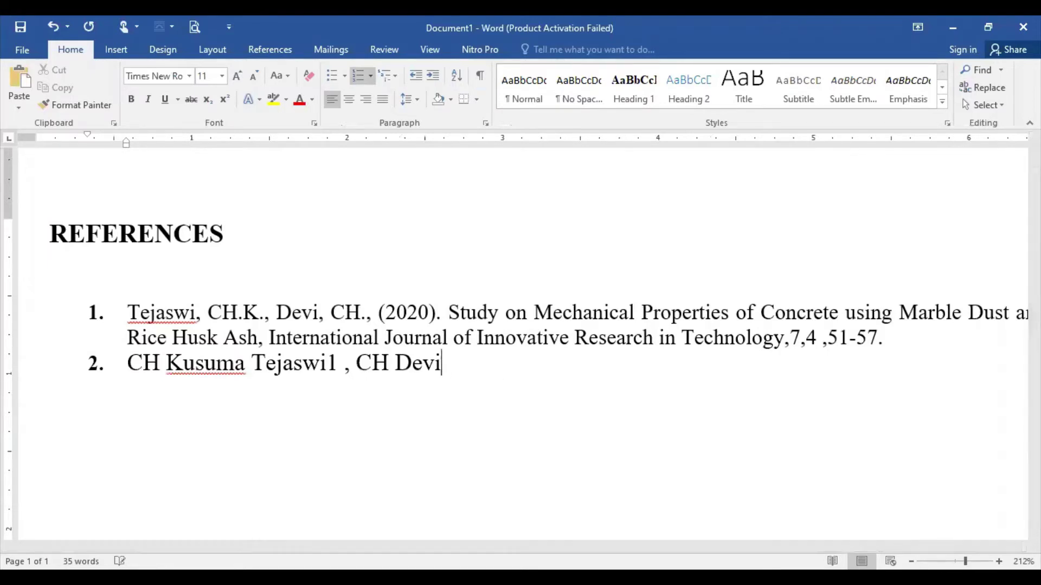
pyautogui.click(336, 363)
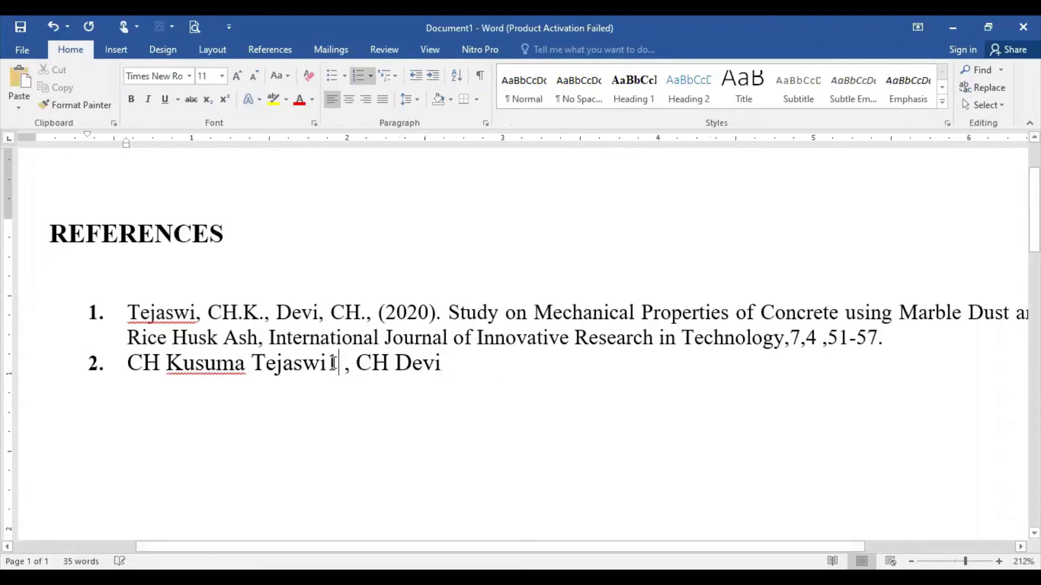
pyautogui.press('BackSpace')
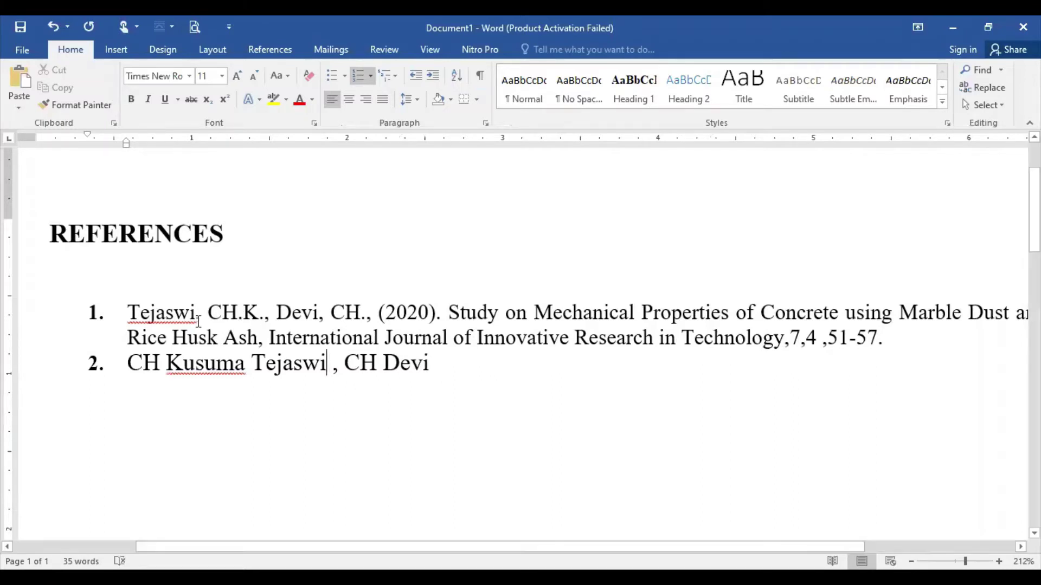
# - Highlight the author names of reference 1 in yellow and compare them with the pasted names in reference 2
pyautogui.moveTo(130, 313); pyautogui.dragTo(373, 319)
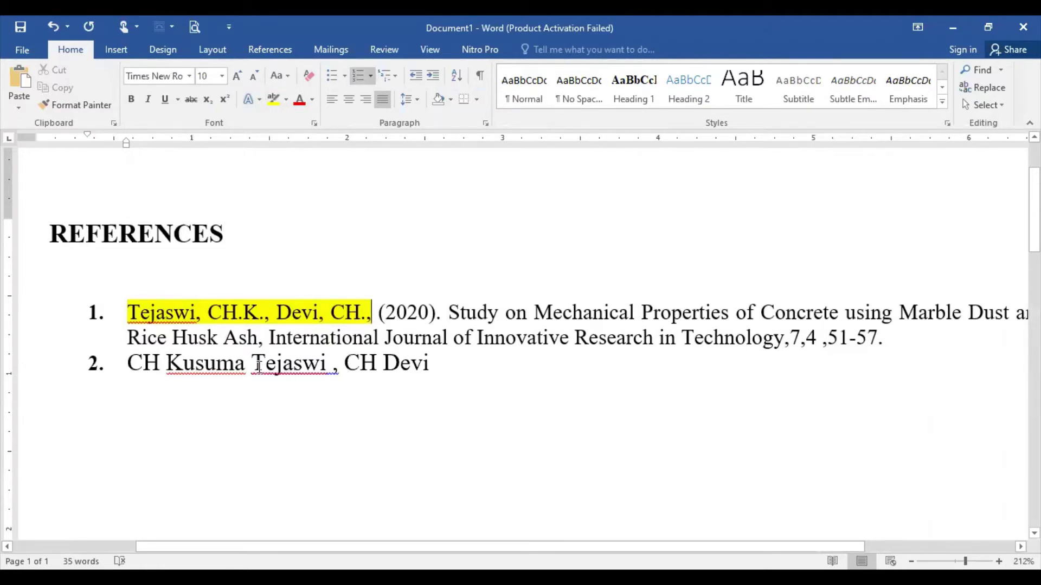
pyautogui.moveTo(255, 364); pyautogui.dragTo(326, 367)
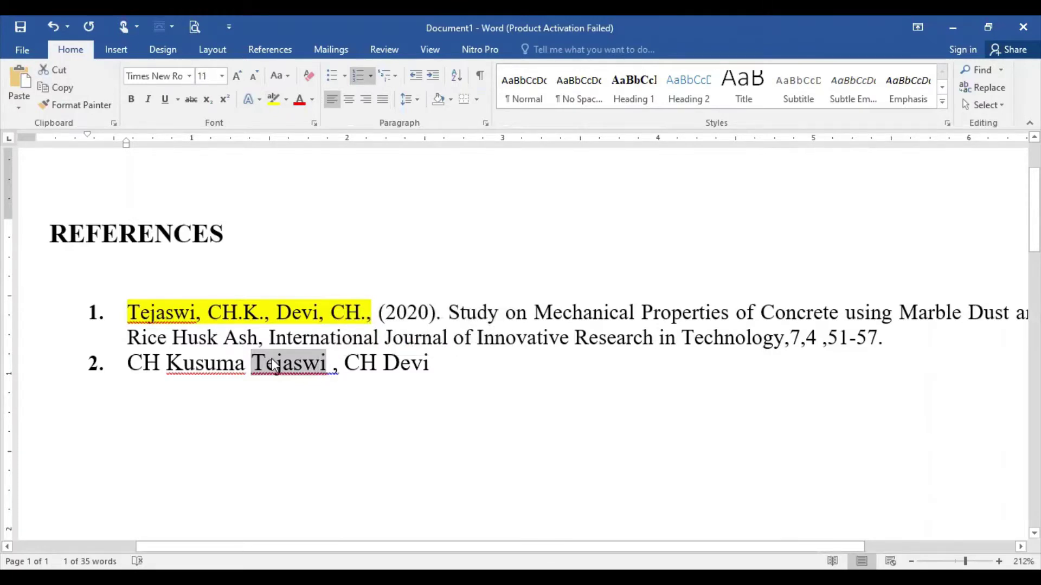
pyautogui.click(130, 371)
pyautogui.moveTo(132, 370); pyautogui.dragTo(183, 360)
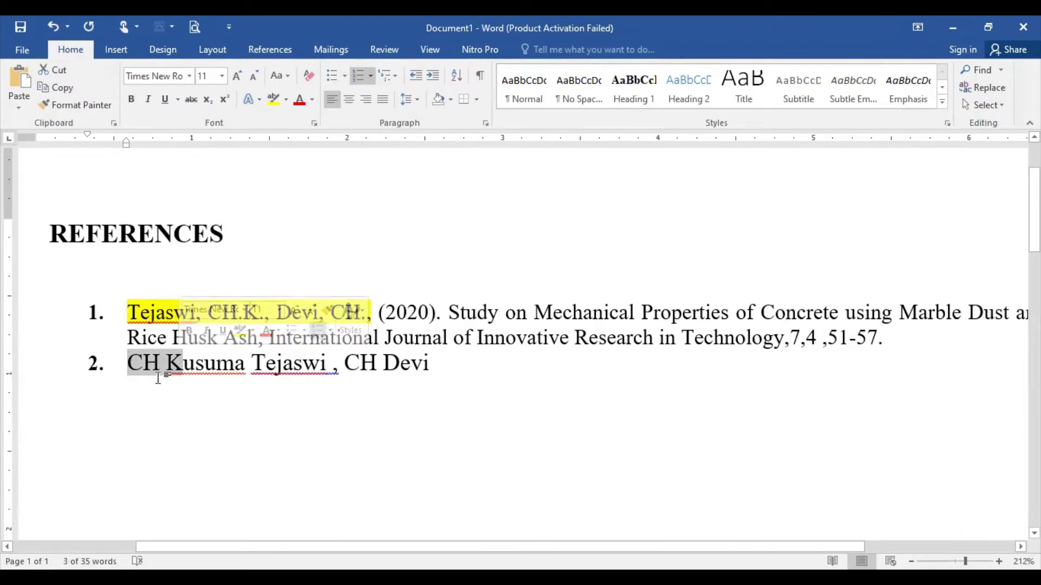
pyautogui.click(166, 373)
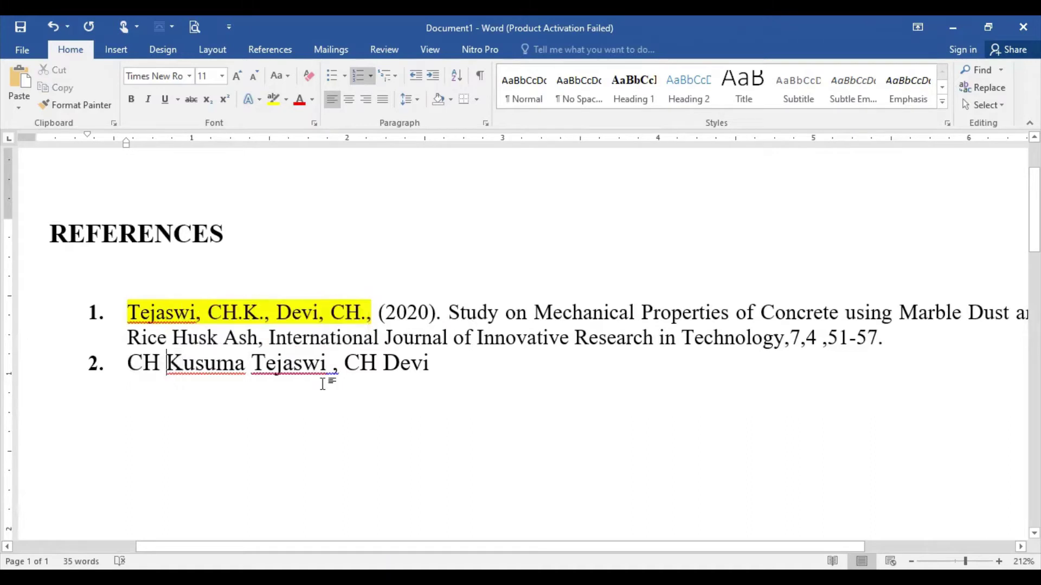
# - Insert the first author's surname and abbreviated initials, separated by a comma, at the start of reference 2
pyautogui.click(127, 361)
pyautogui.write('Tejw')
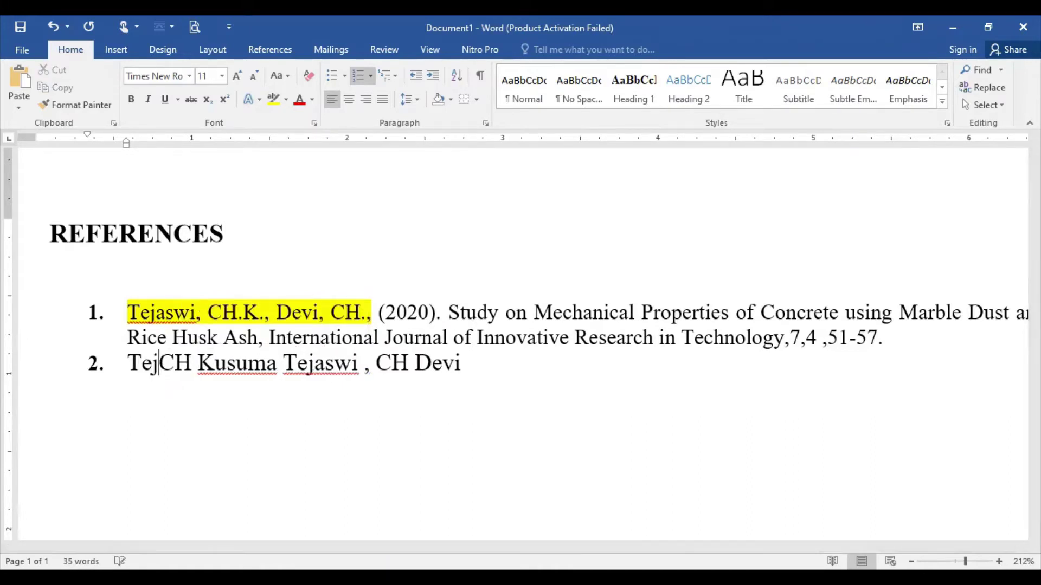
pyautogui.press('BackSpace')
pyautogui.write('aswi')
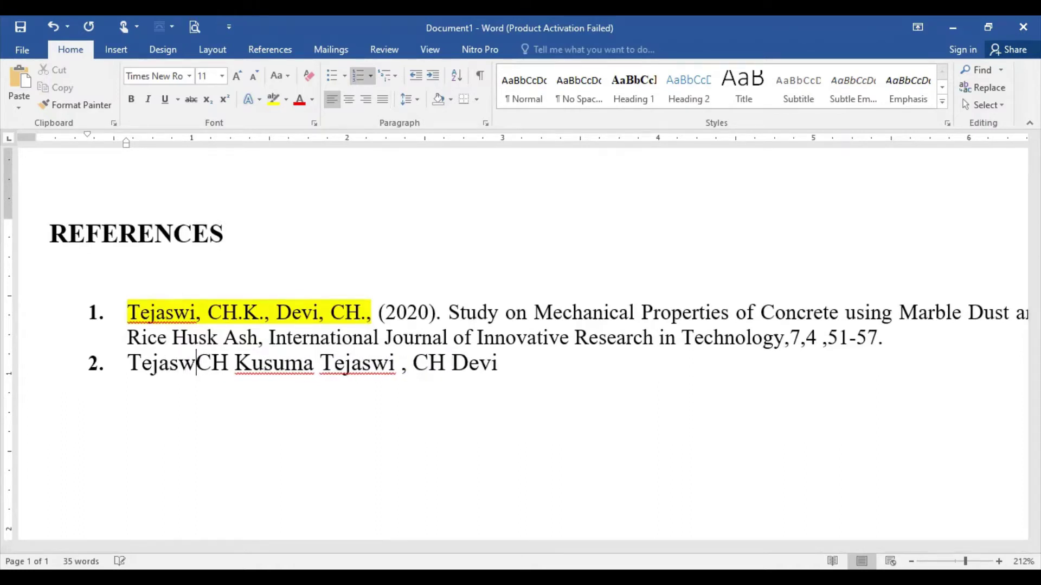
pyautogui.write(', Ch')
pyautogui.press('BackSpace')
pyautogui.write('H')
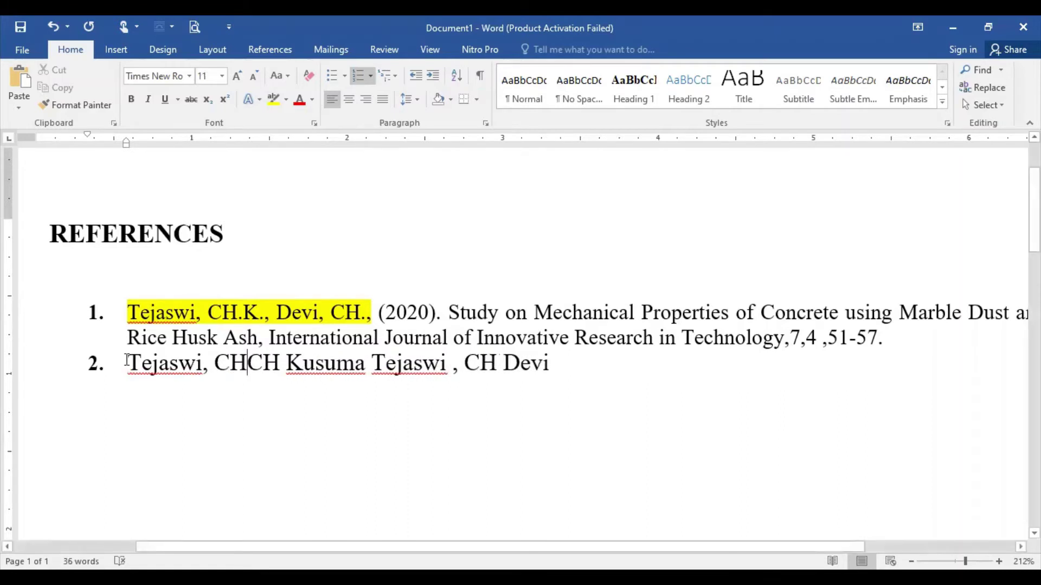
pyautogui.write('.K.,')
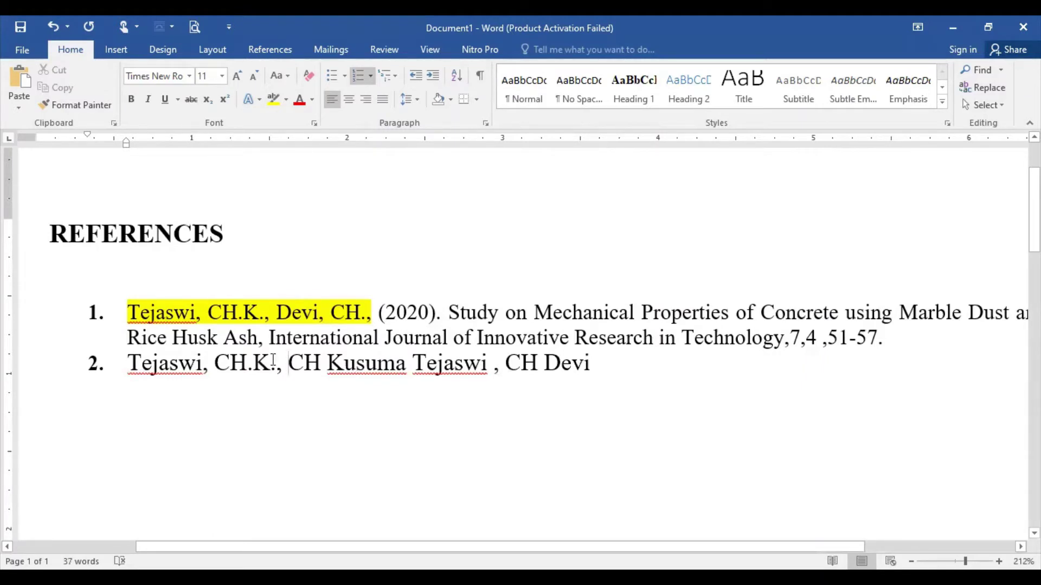
# - Add the second author's surname, a comma and the abbreviated initials after the first author in reference 2
pyautogui.moveTo(506, 363); pyautogui.dragTo(588, 374)
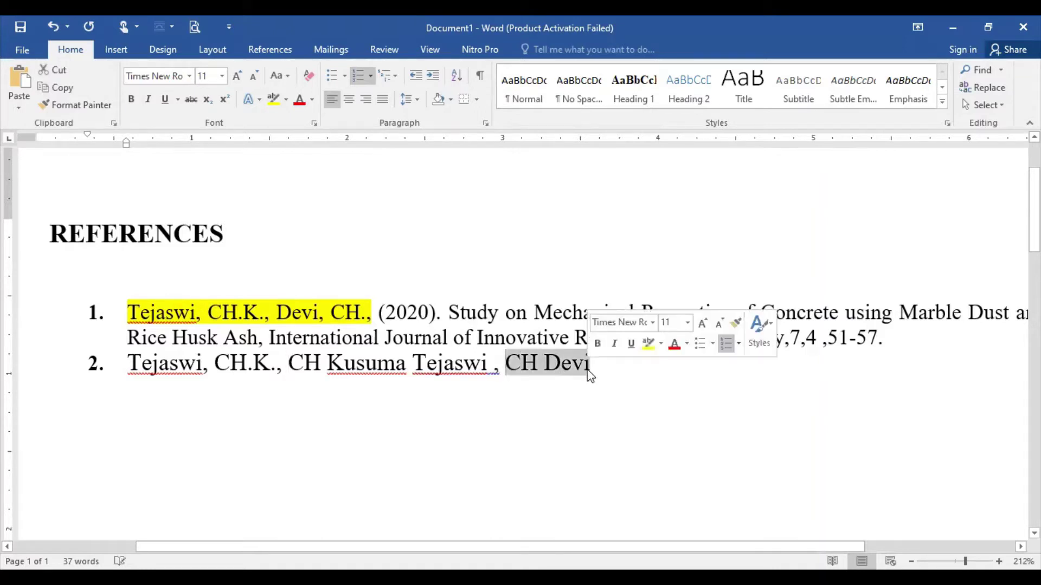
pyautogui.click(284, 362)
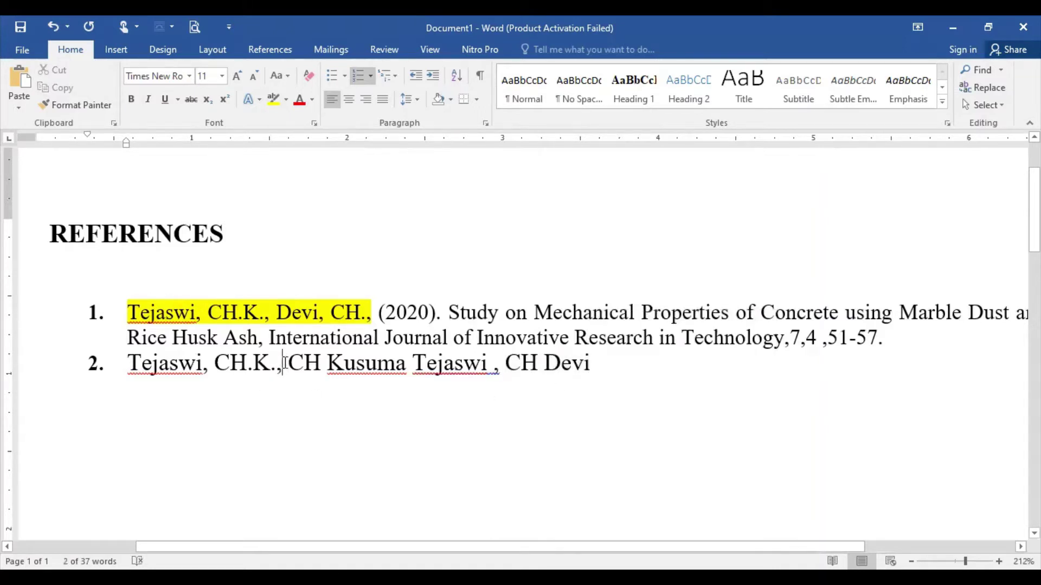
pyautogui.write('De')
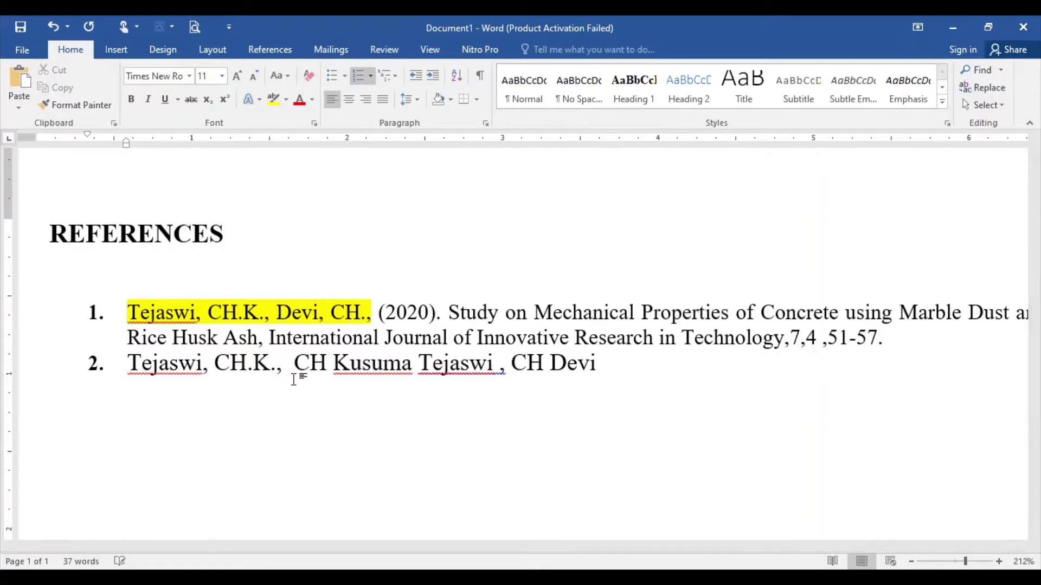
pyautogui.write('vi')
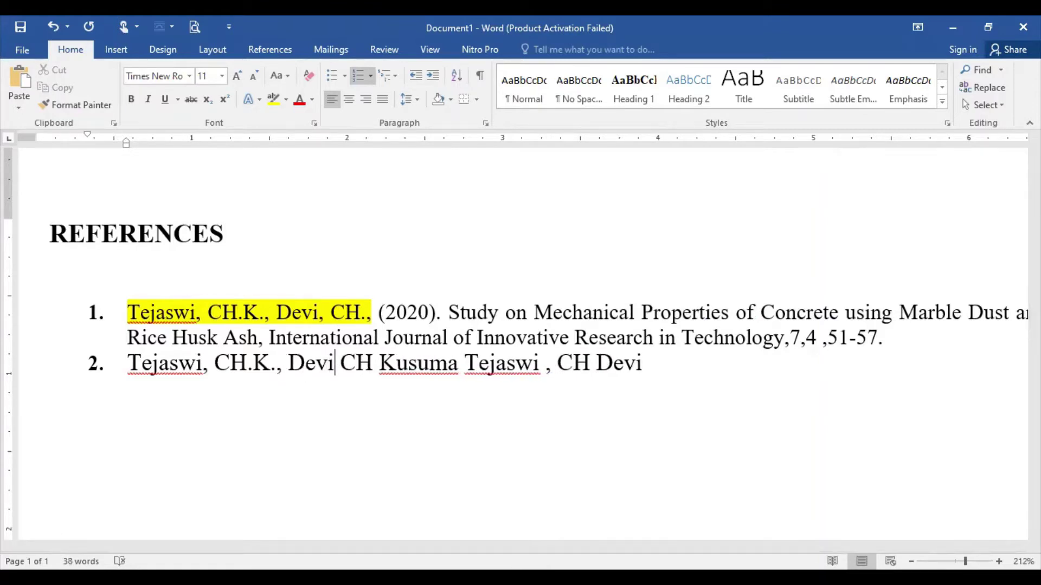
pyautogui.write(', ')
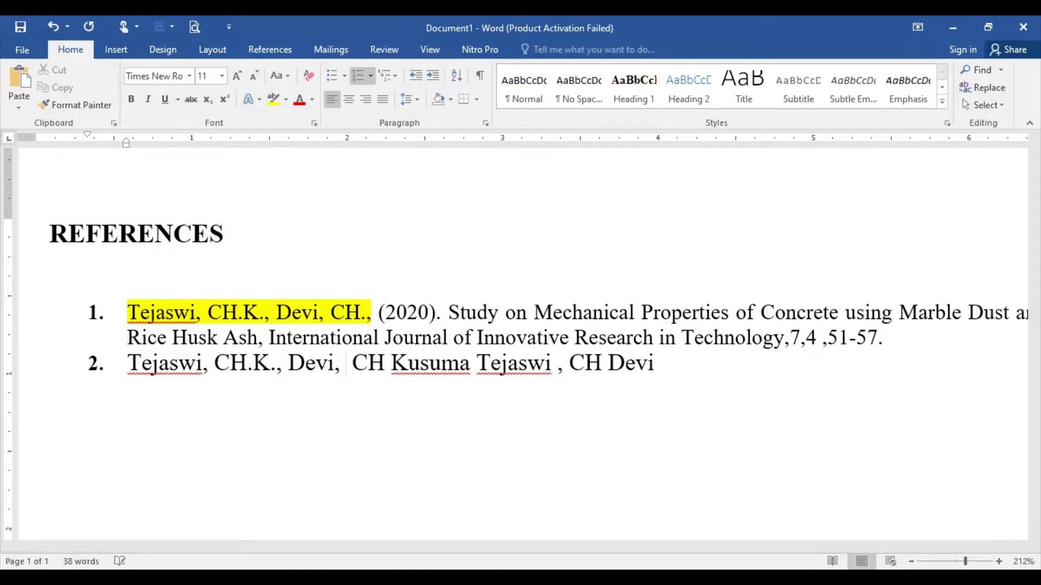
pyautogui.write('CH>')
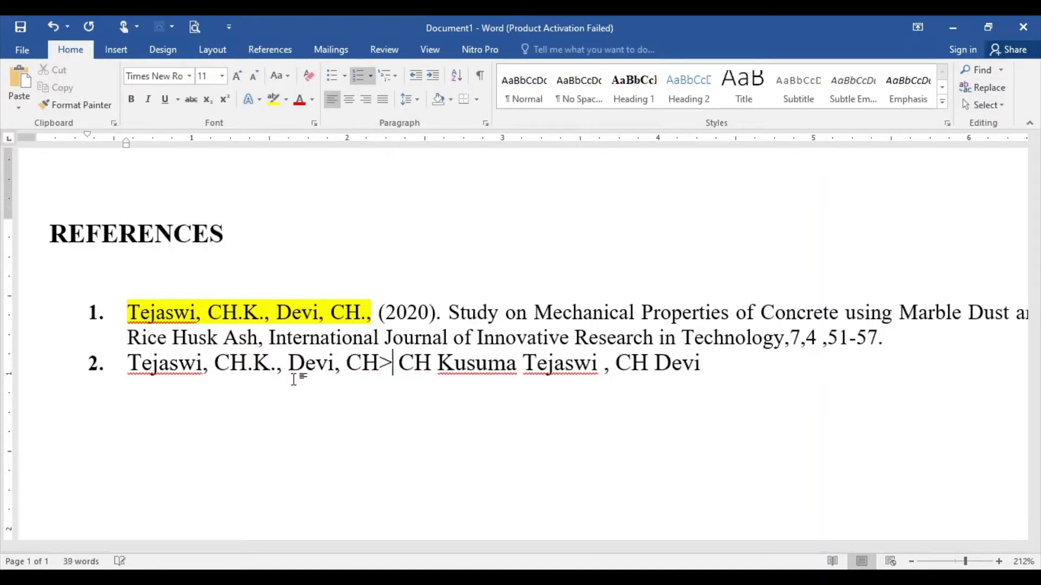
pyautogui.press('BackSpace')
pyautogui.write('.')
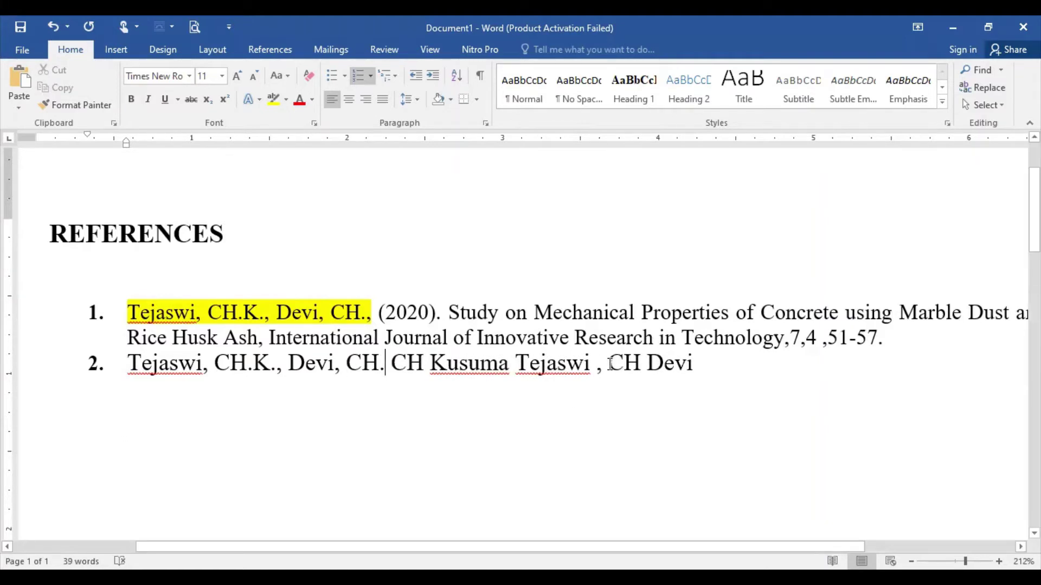
# - Delete the originally pasted full author names from the end of reference 2
pyautogui.moveTo(609, 363); pyautogui.dragTo(696, 368)
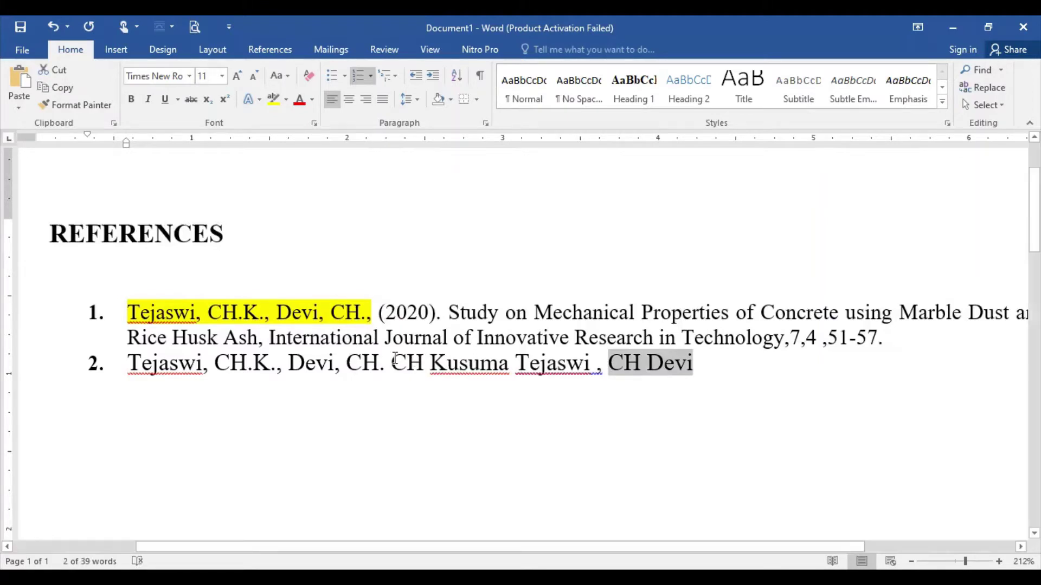
pyautogui.moveTo(393, 358); pyautogui.dragTo(687, 378)
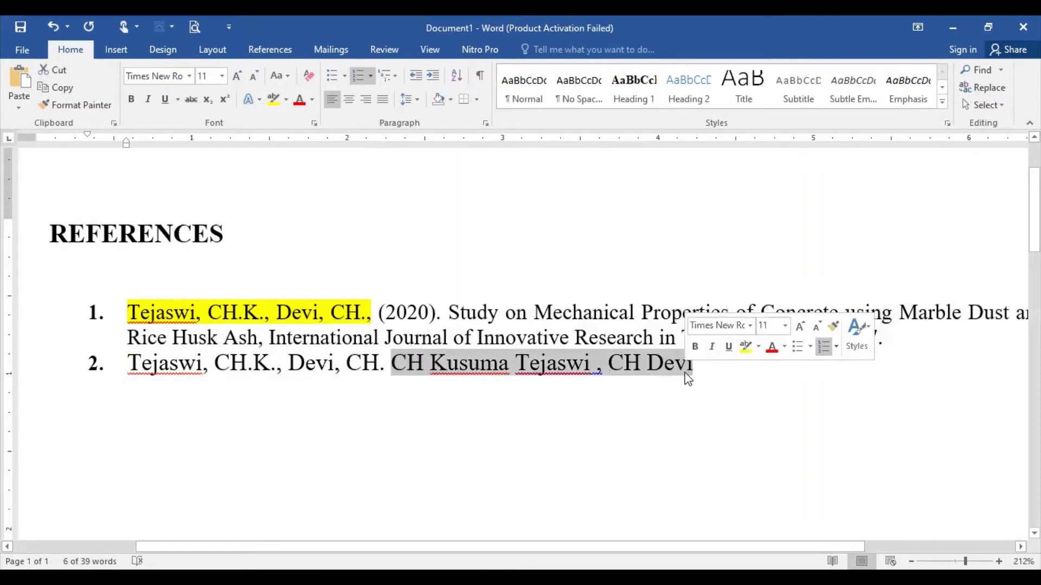
pyautogui.press('Delete')
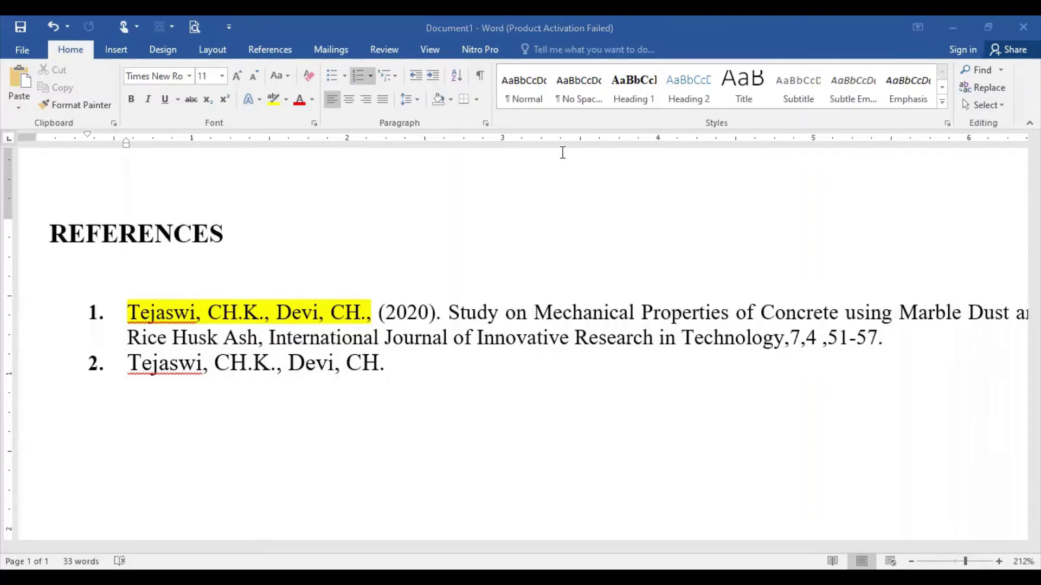
# - Switch to the paper's PDF in the browser, mark the publication year in the header and copy the full paper title
pyautogui.hotkey('alt', 'Tab')
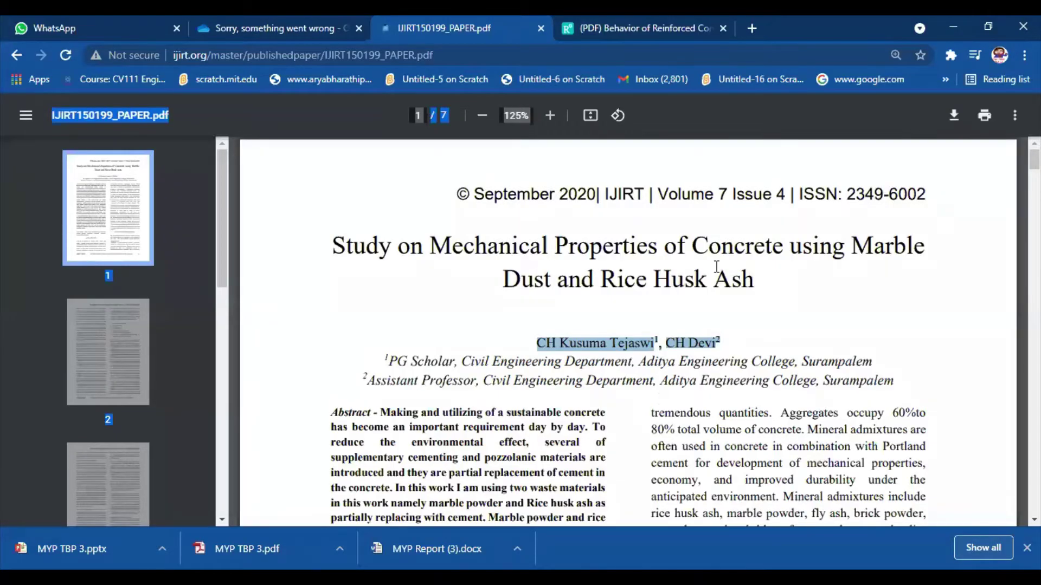
pyautogui.moveTo(560, 196); pyautogui.dragTo(596, 194)
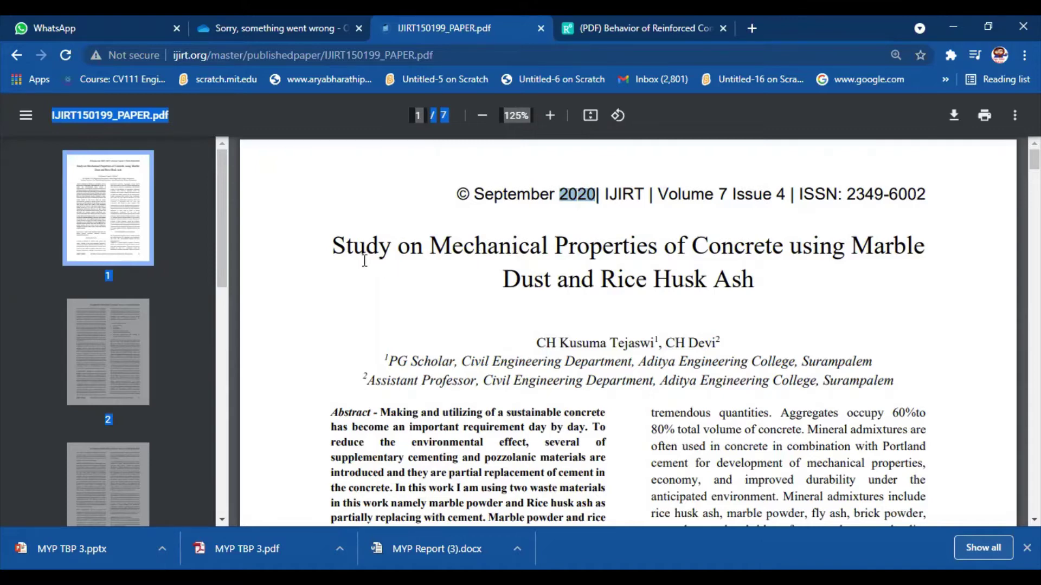
pyautogui.moveTo(331, 248); pyautogui.dragTo(773, 279)
pyautogui.hotkey('ctrl', 'c')
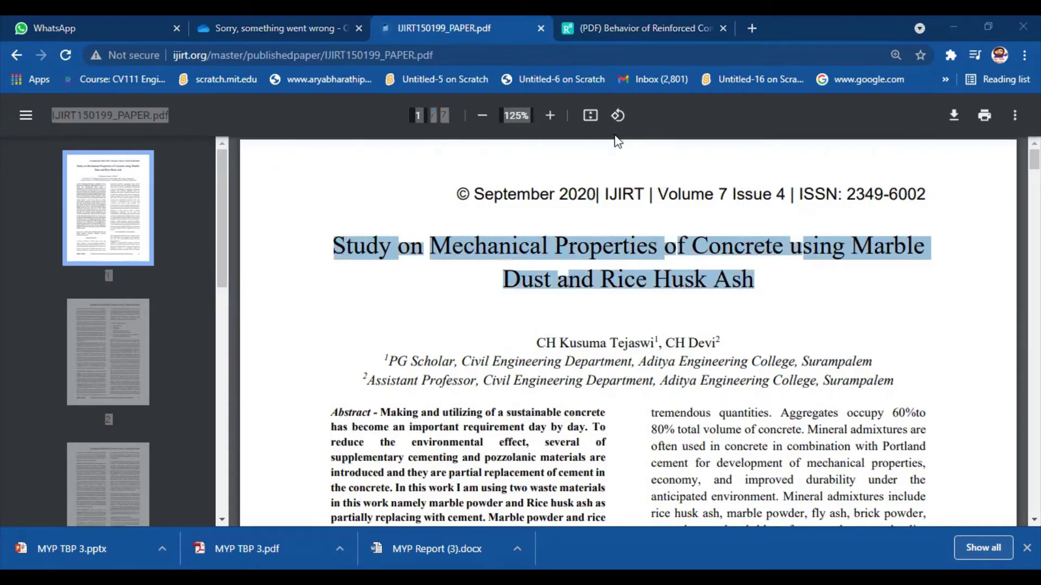
# - Back in Word, add "(2020)." after the authors in reference 2, followed by the copied paper title and a comma
pyautogui.hotkey('alt', 'Tab')
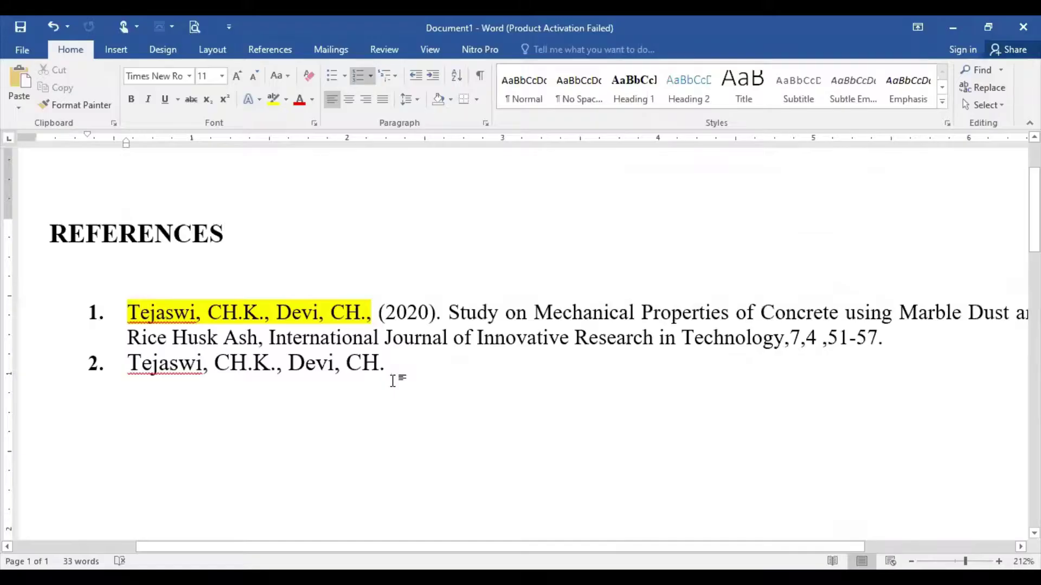
pyautogui.write('(20')
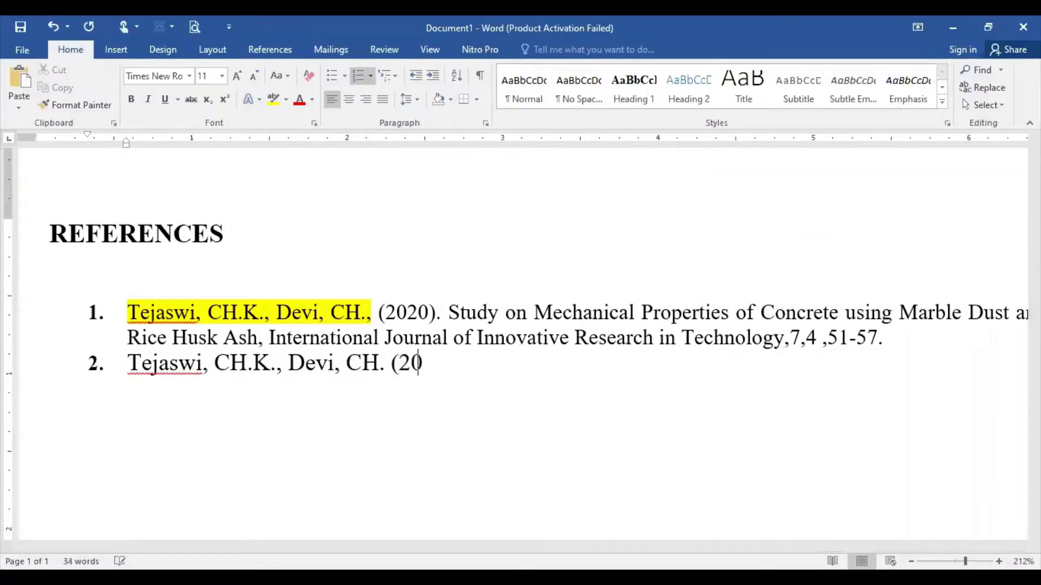
pyautogui.write('20).')
pyautogui.hotkey('ctrl', 'v')
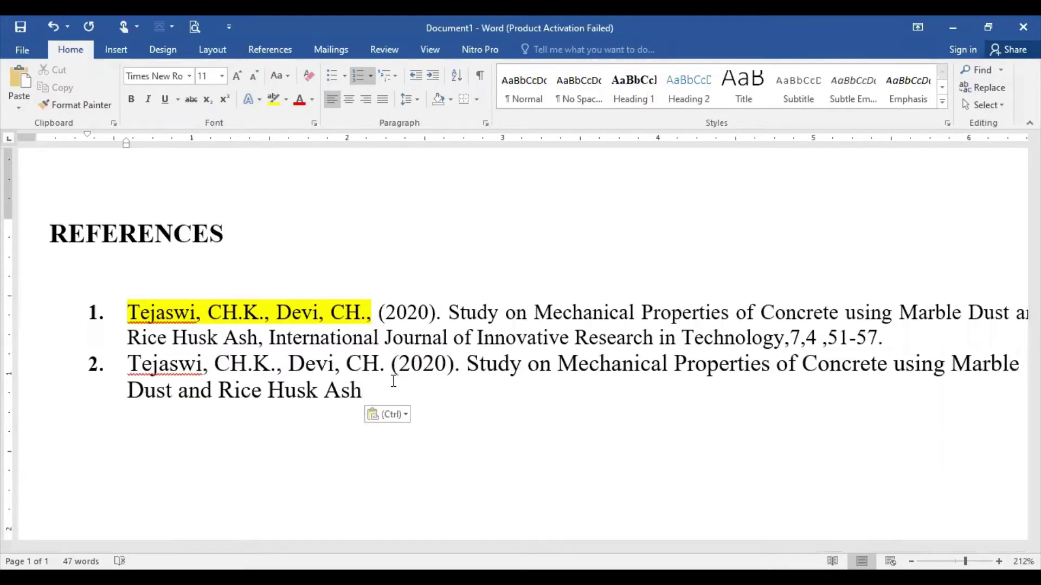
pyautogui.write(',')
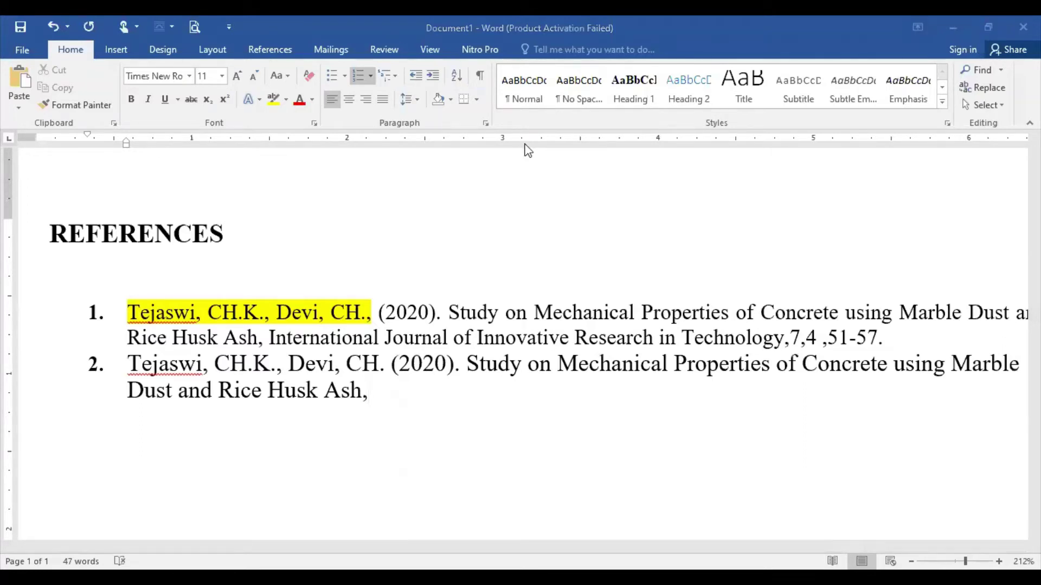
# - Copy the journal name from the footer of the PDF's first page and paste it after the title in reference 2
pyautogui.hotkey('alt', 'Tab')
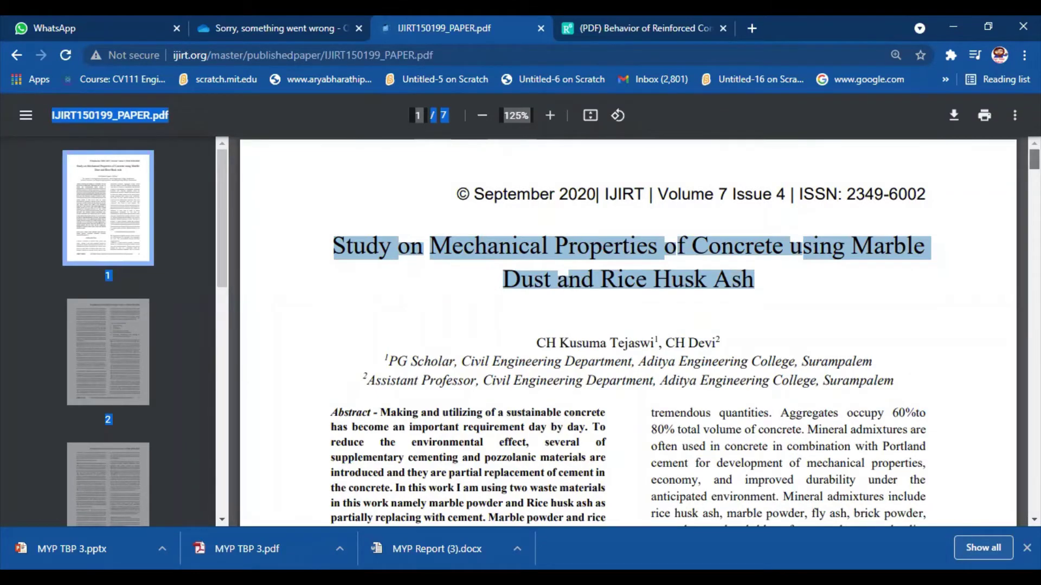
pyautogui.scroll(-8, 628, 330)
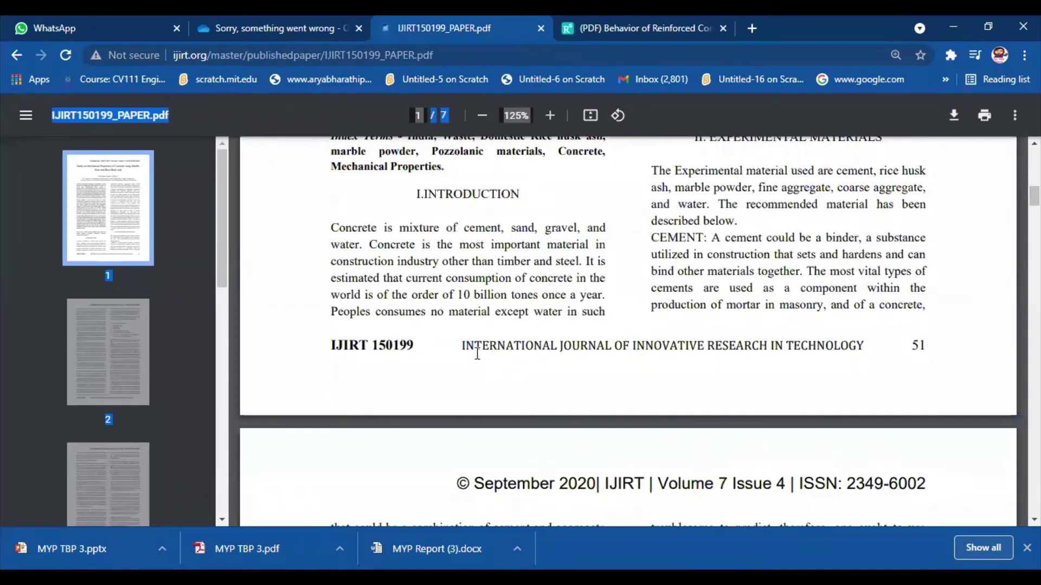
pyautogui.moveTo(462, 345); pyautogui.dragTo(870, 336)
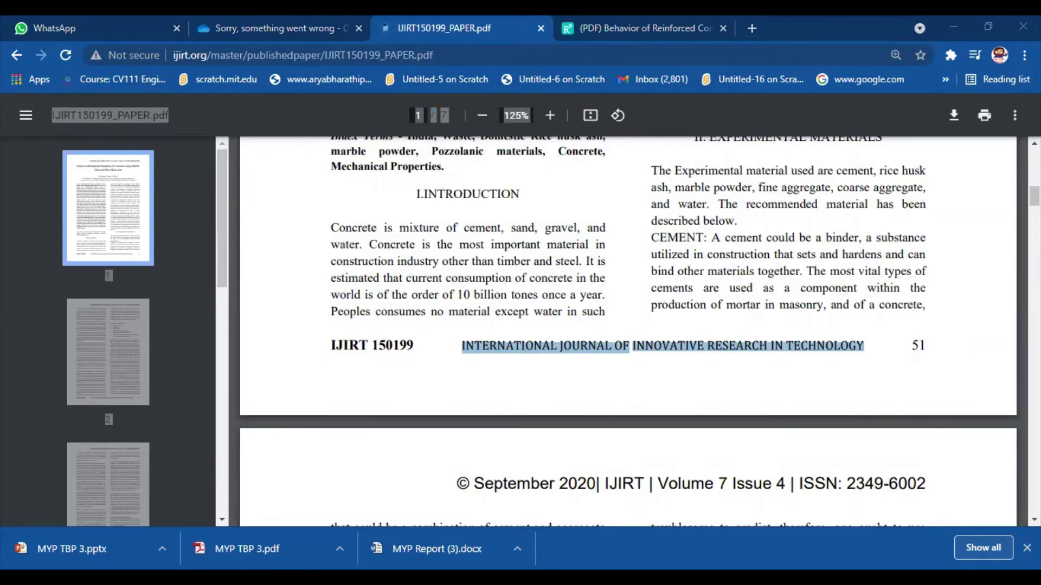
pyautogui.write('INTERNATIONAL JOURNAL OF INNOVATIVE RESEARCH IN TECHNOLOGY')
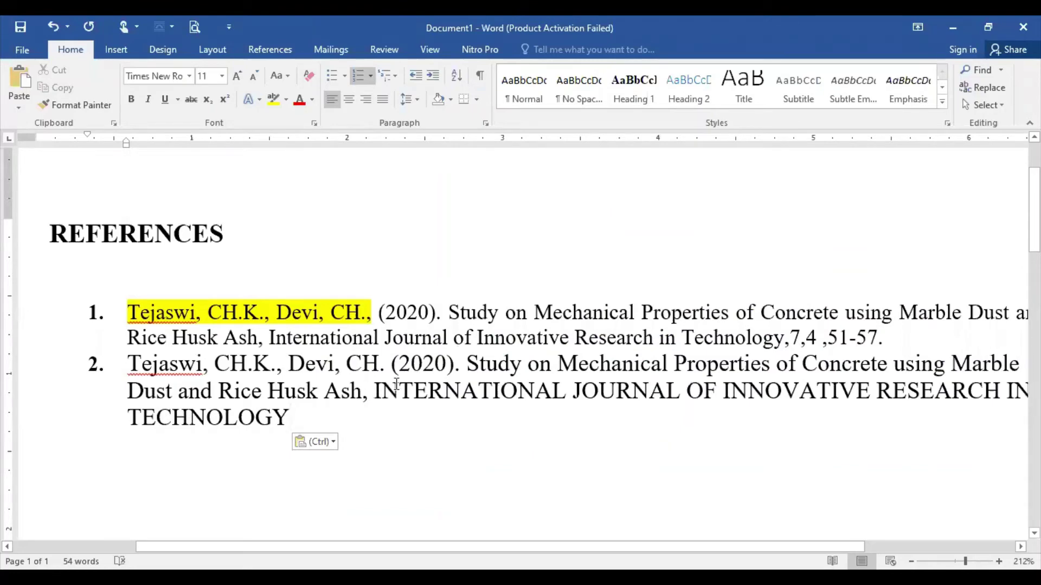
# - Write "International Journal of Innovative Research in Technology," in title case before the pasted uppercase journal name in reference 2
pyautogui.click(374, 391)
pyautogui.write('International Jou')
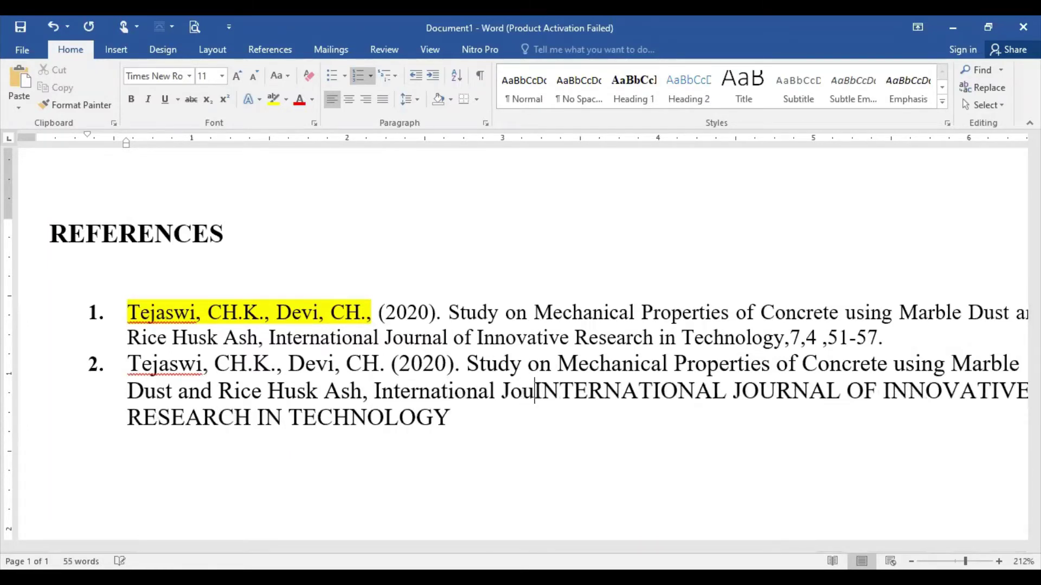
pyautogui.write('rnal of i')
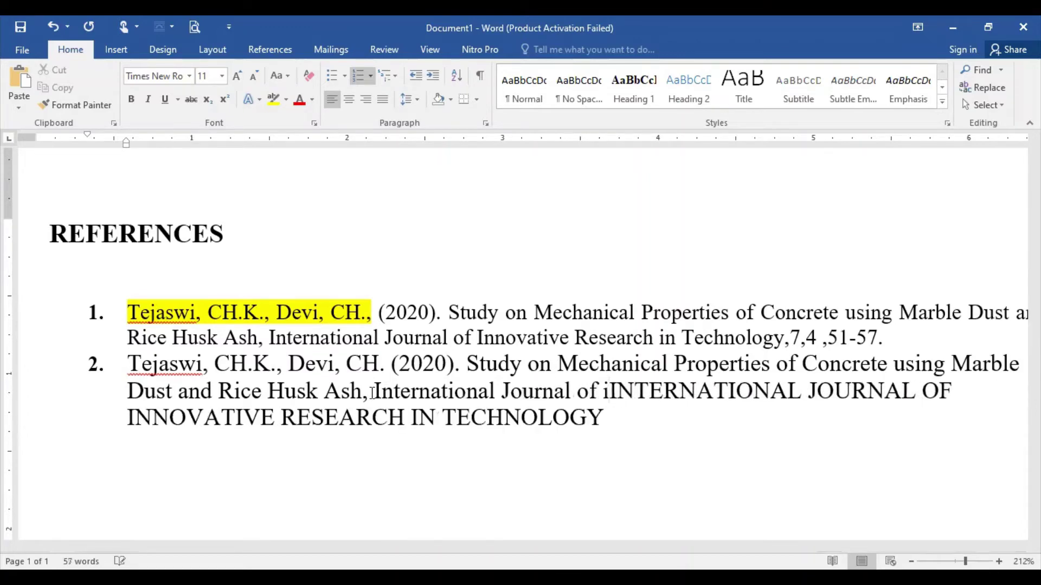
pyautogui.press('BackSpace')
pyautogui.press('BackSpace')
pyautogui.press('BackSpace')
pyautogui.press('BackSpace')
pyautogui.write('of Innovat')
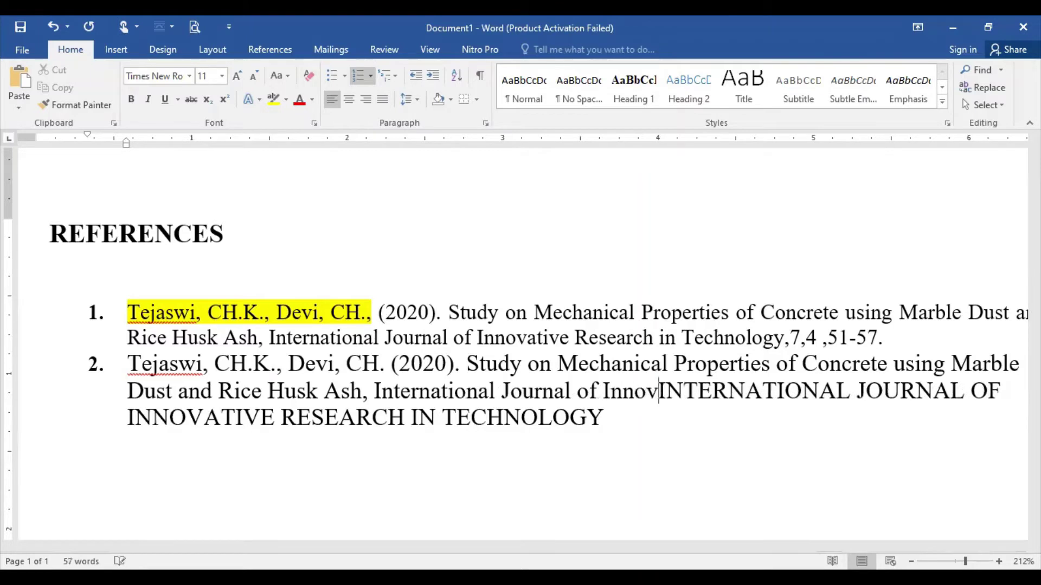
pyautogui.write('ive Research i')
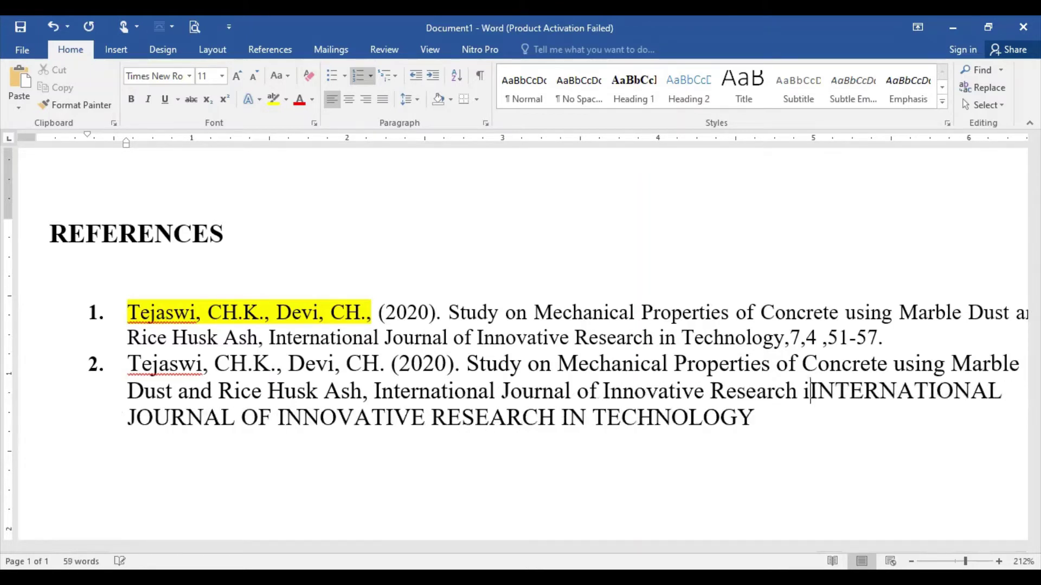
pyautogui.write('and')
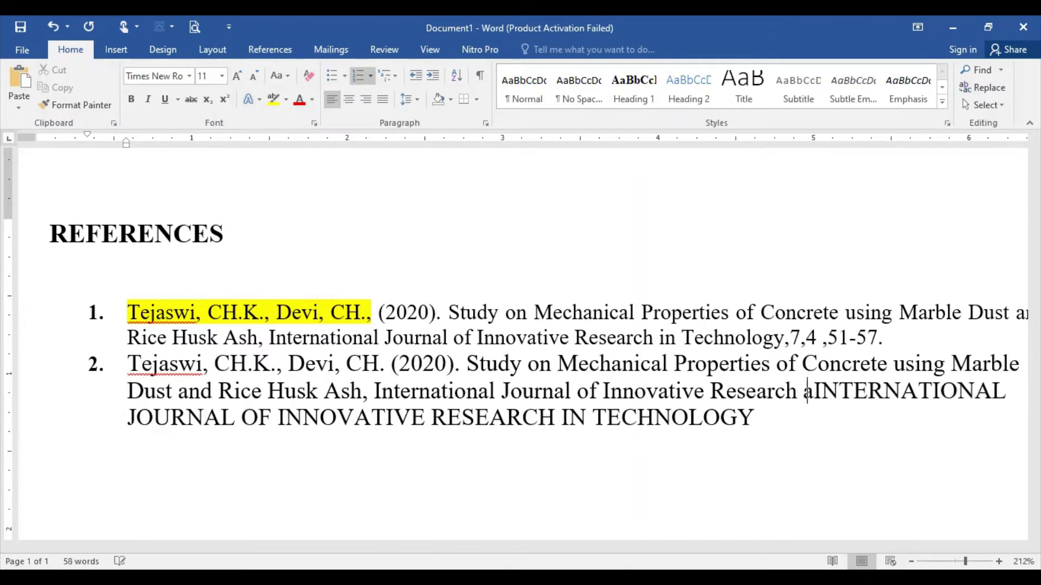
pyautogui.press('BackSpace')
pyautogui.press('BackSpace')
pyautogui.press('BackSpace')
pyautogui.press('BackSpace')
pyautogui.press('BackSpace')
pyautogui.write('in T')
pyautogui.write('echnology')
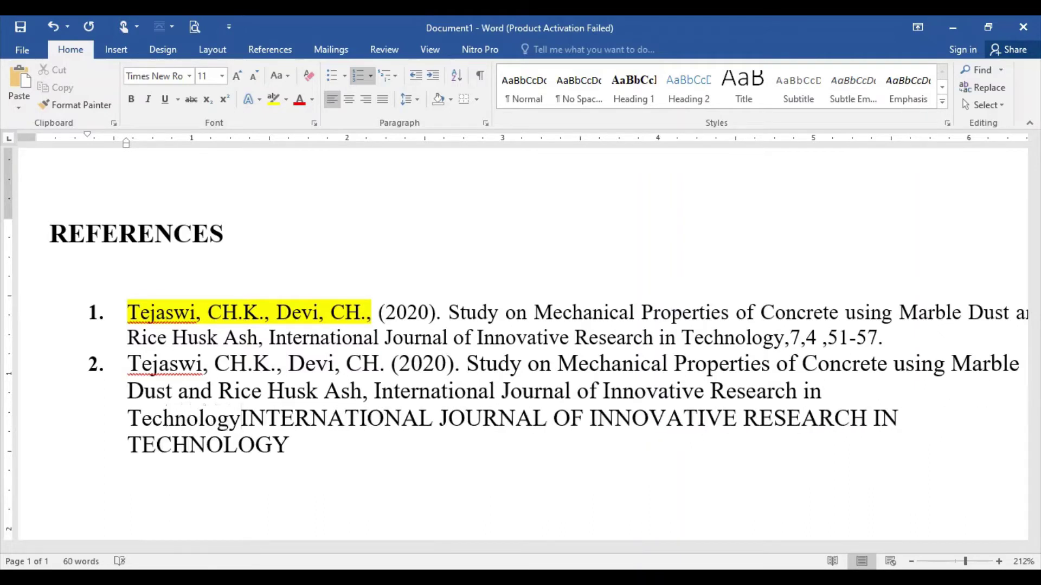
pyautogui.write(',')
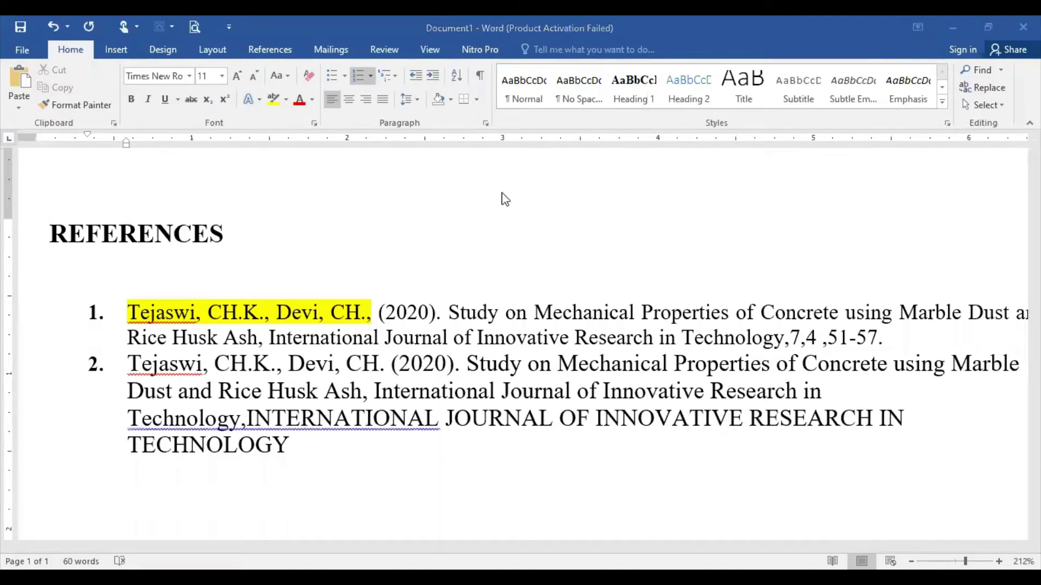
# - Examine the PDF's page headers and footers for the paper's volume, issue and page numbers
pyautogui.hotkey('alt', 'Tab')
pyautogui.scroll(-1, 629, 325)
pyautogui.scroll(3, 629, 325)
pyautogui.scroll(8, 629, 325)
pyautogui.scroll(-2, 628, 325)
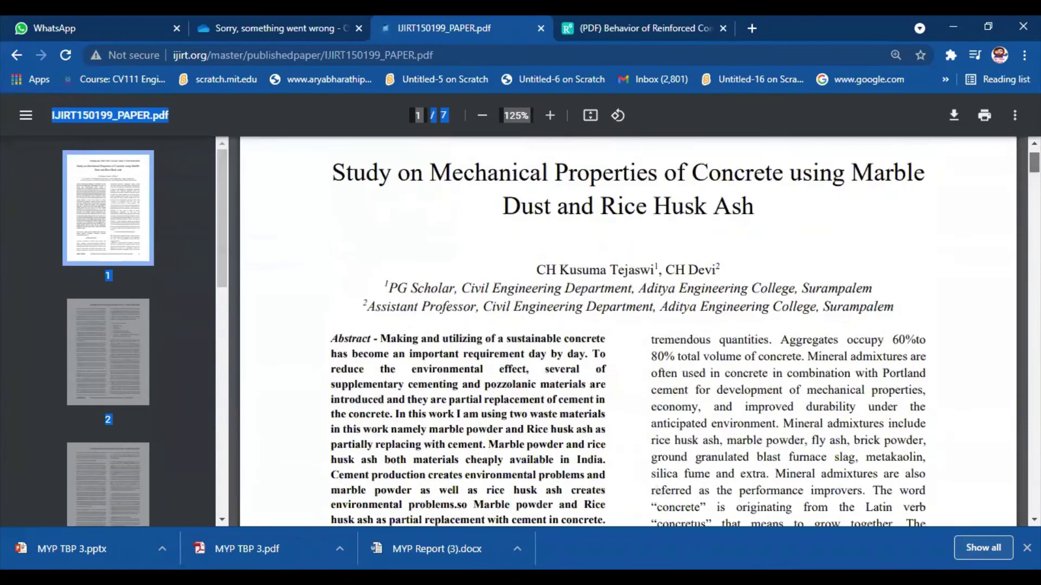
pyautogui.scroll(-7, 629, 325)
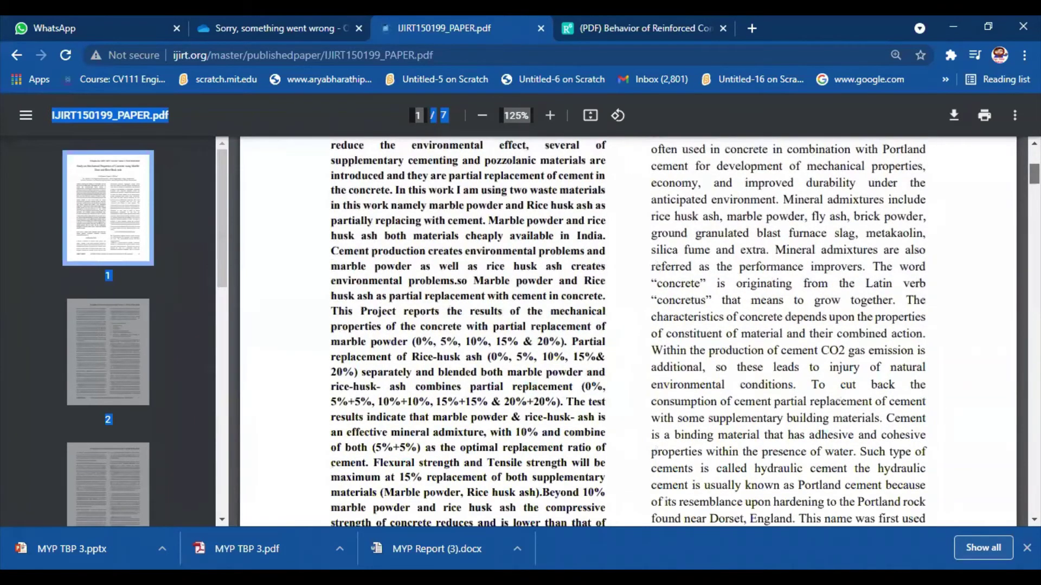
pyautogui.scroll(-5, 629, 325)
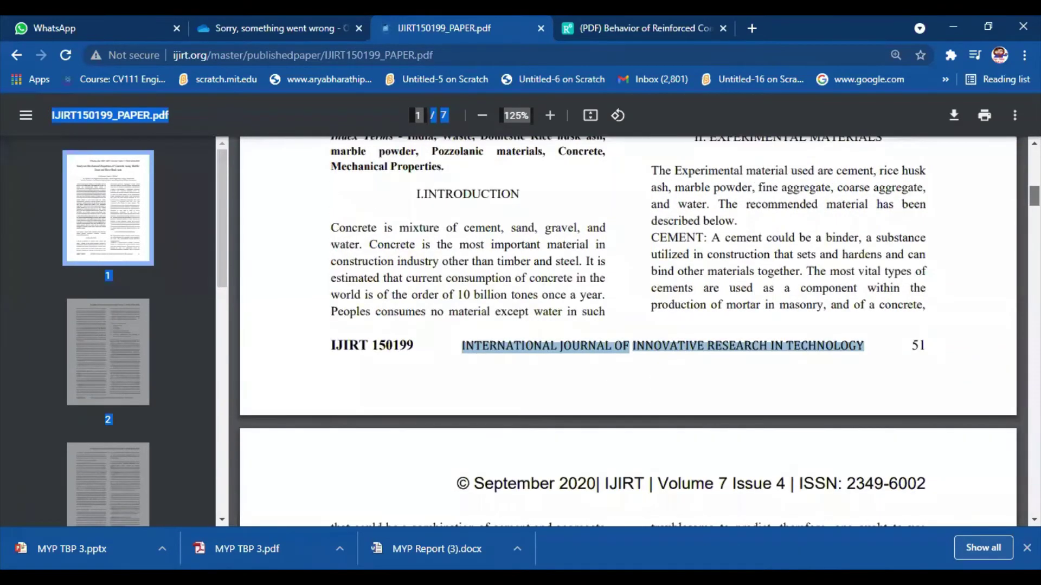
pyautogui.scroll(-20, 629, 326)
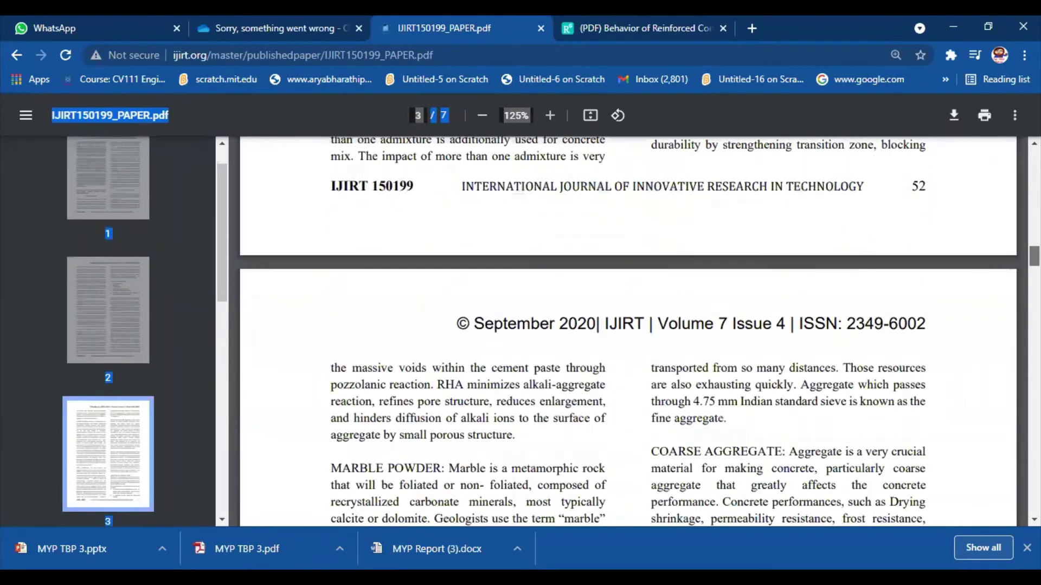
pyautogui.scroll(-20, 629, 326)
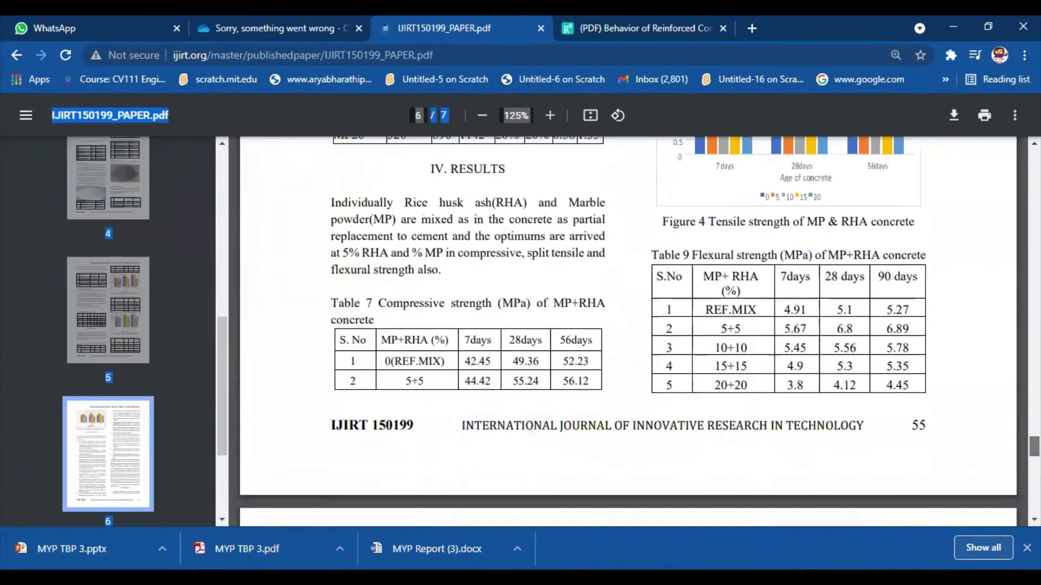
pyautogui.scroll(20, 628, 325)
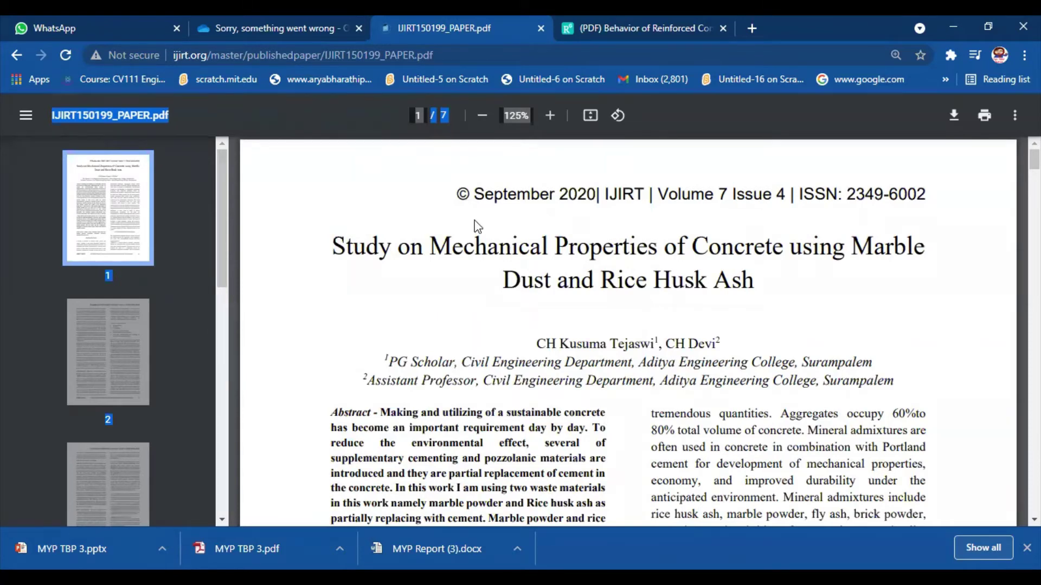
# - Return to Word and delete the uppercase journal name from the end of reference 2
pyautogui.hotkey('alt', 'Tab')
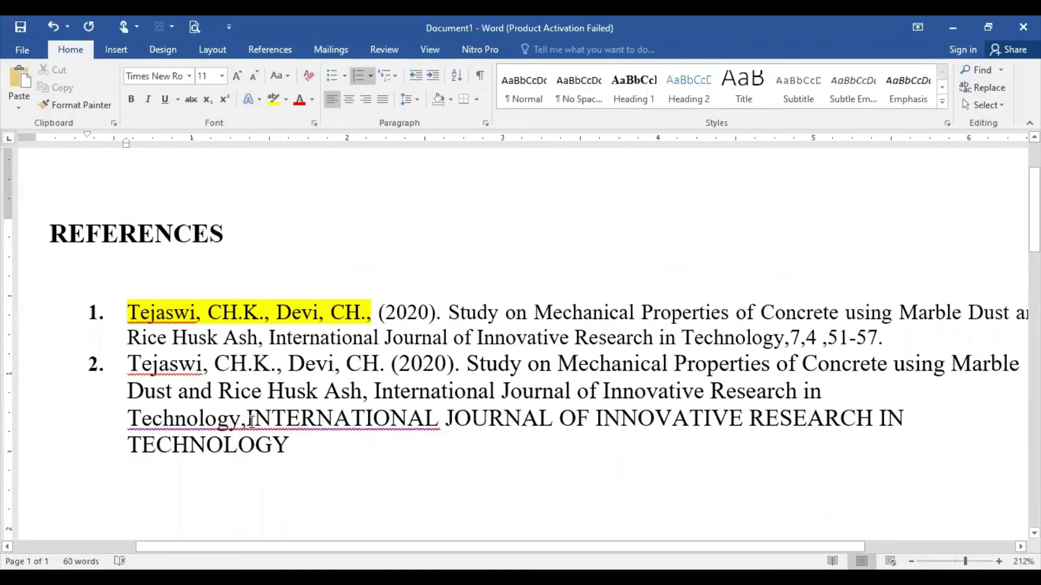
pyautogui.moveTo(247, 421); pyautogui.dragTo(291, 446)
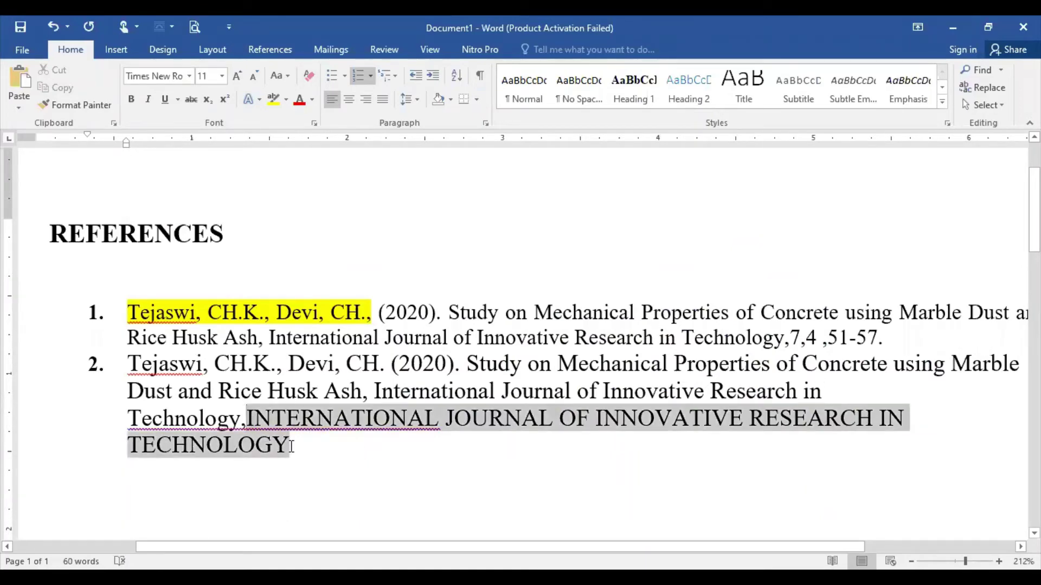
pyautogui.press('BackSpace')
# - Complete reference 2 with volume 7, issue 4 and pages 51-57, separated by commas and closed with a full stop
pyautogui.write('7')
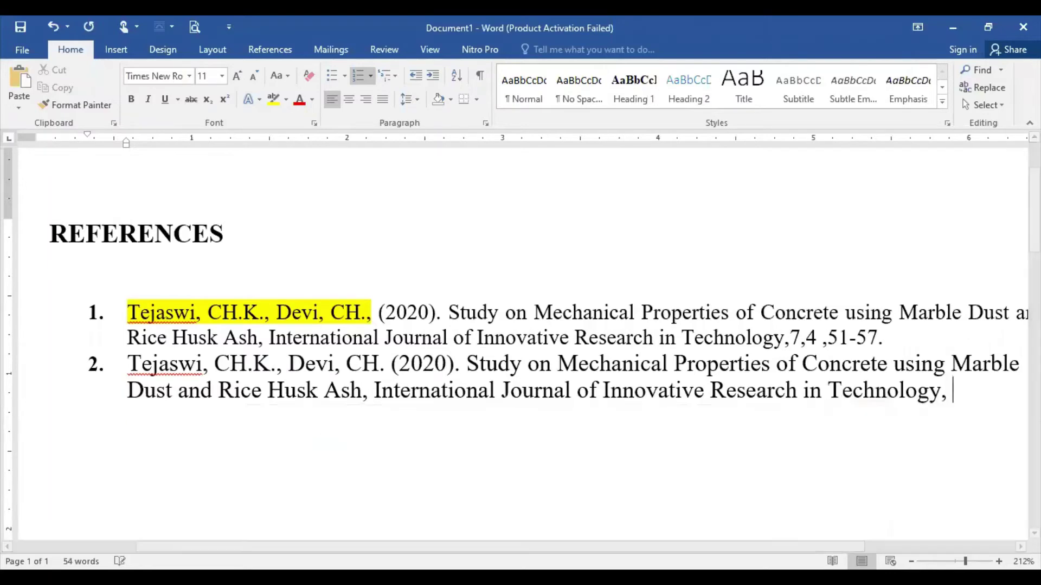
pyautogui.write(',4,')
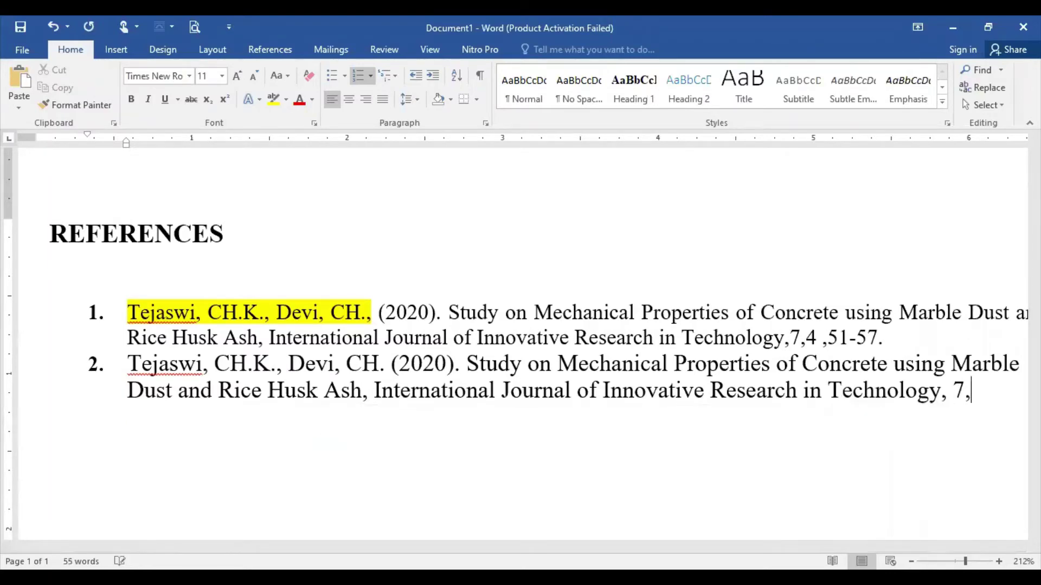
pyautogui.write(' 51-57')
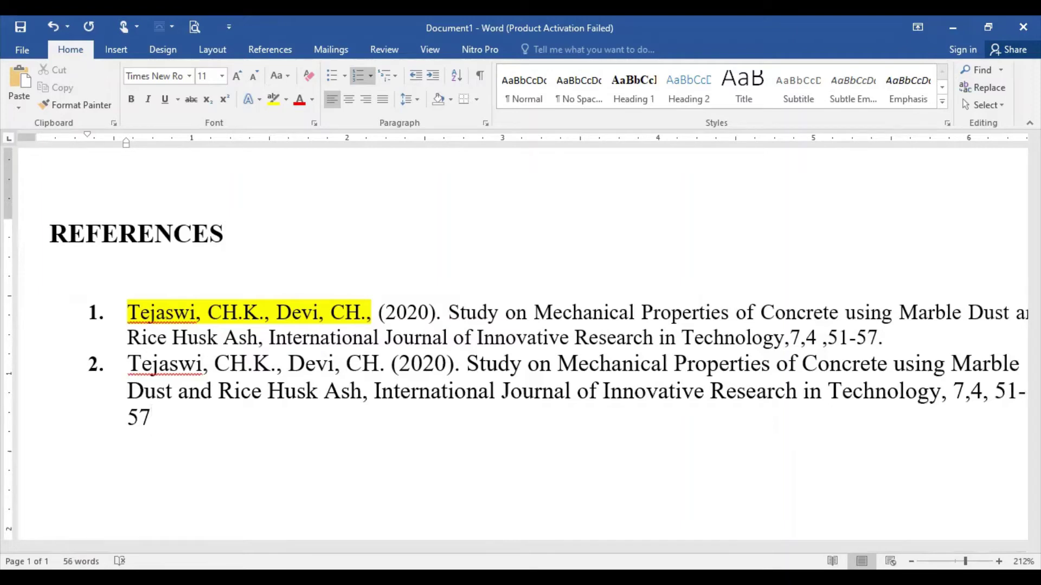
pyautogui.write('.')
# - Insert the heading INTRODUCTION on its own line above the REFERENCES heading
pyautogui.click(57, 232)
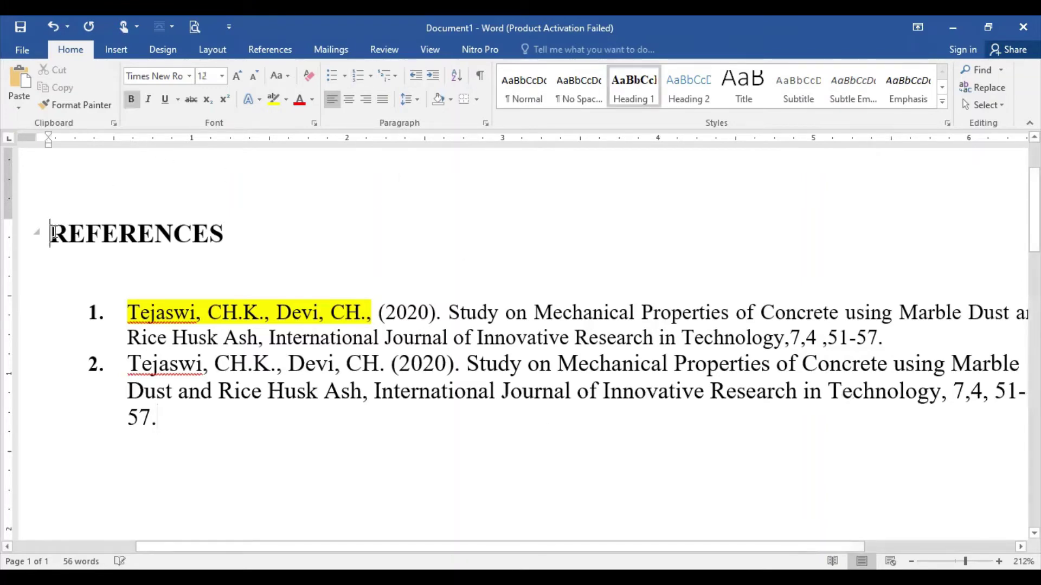
pyautogui.write('Intro')
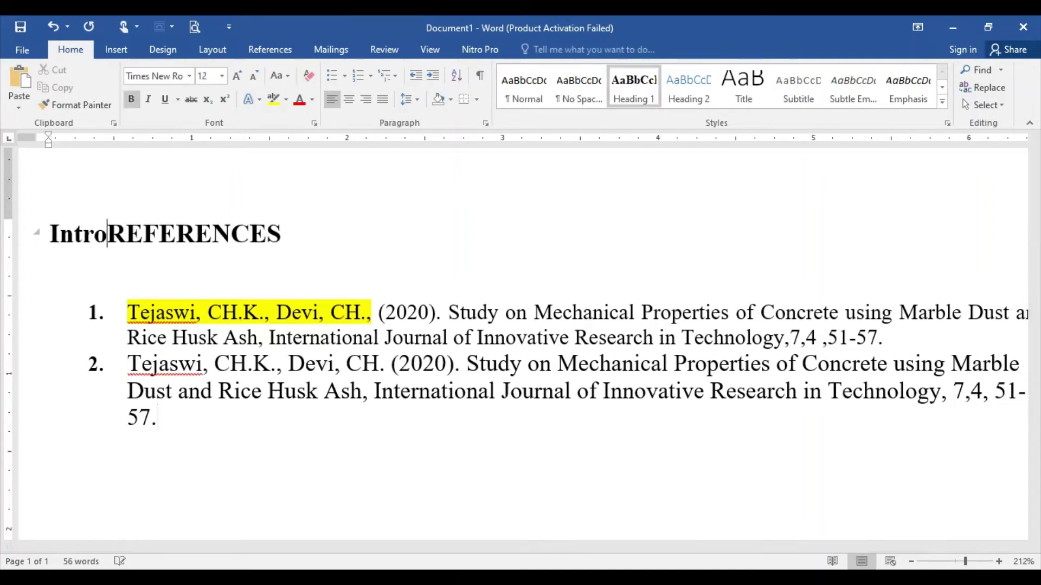
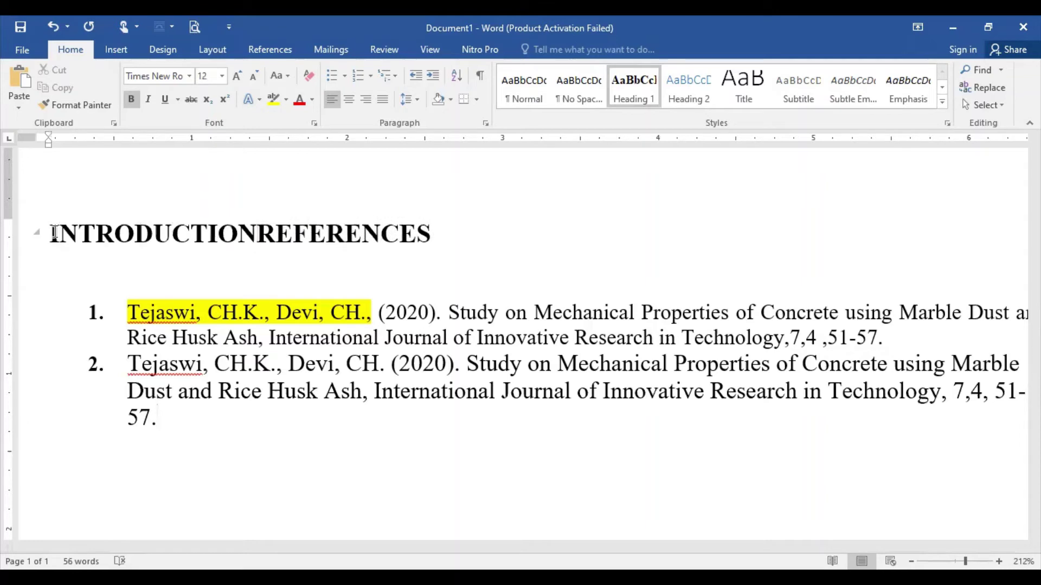
pyautogui.press('Return')
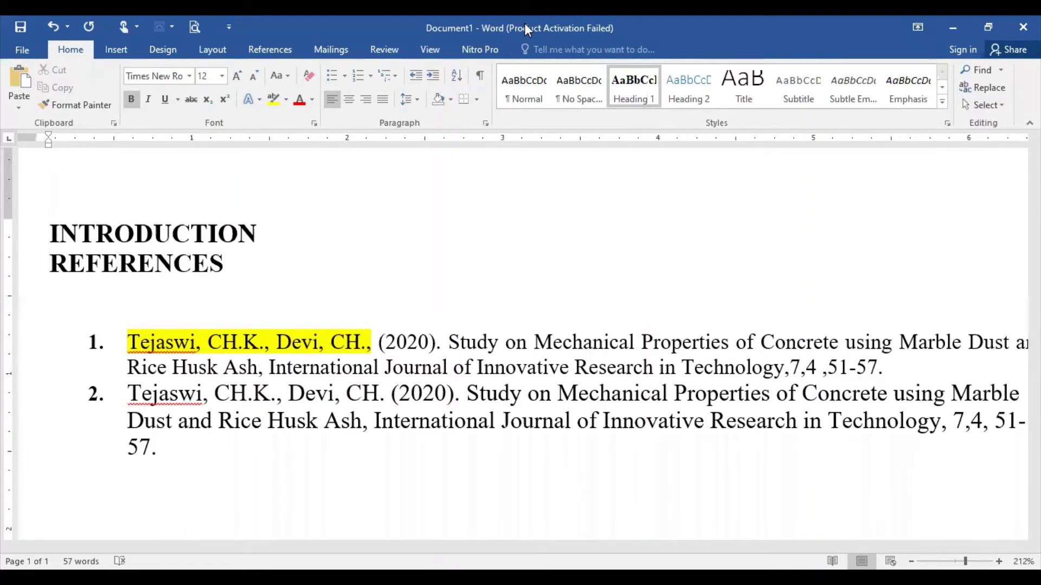
# - Switch to the paper's PDF in the browser and copy the Introduction's opening sentences, from "Concrete is mixture" through "once a year."
pyautogui.hotkey('alt', 'Tab')
pyautogui.scroll(-5, 628, 331)
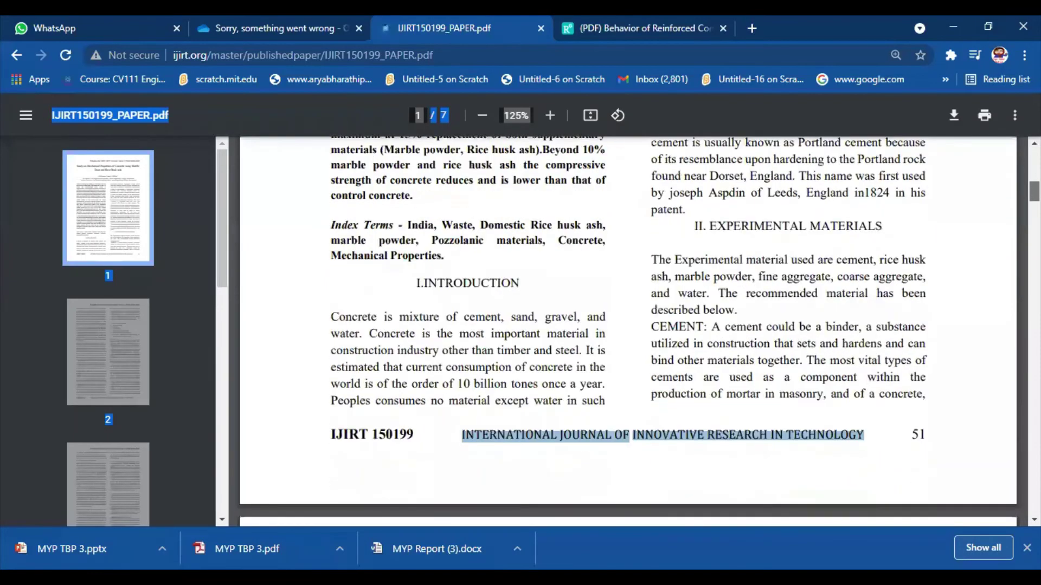
pyautogui.scroll(3, 627, 331)
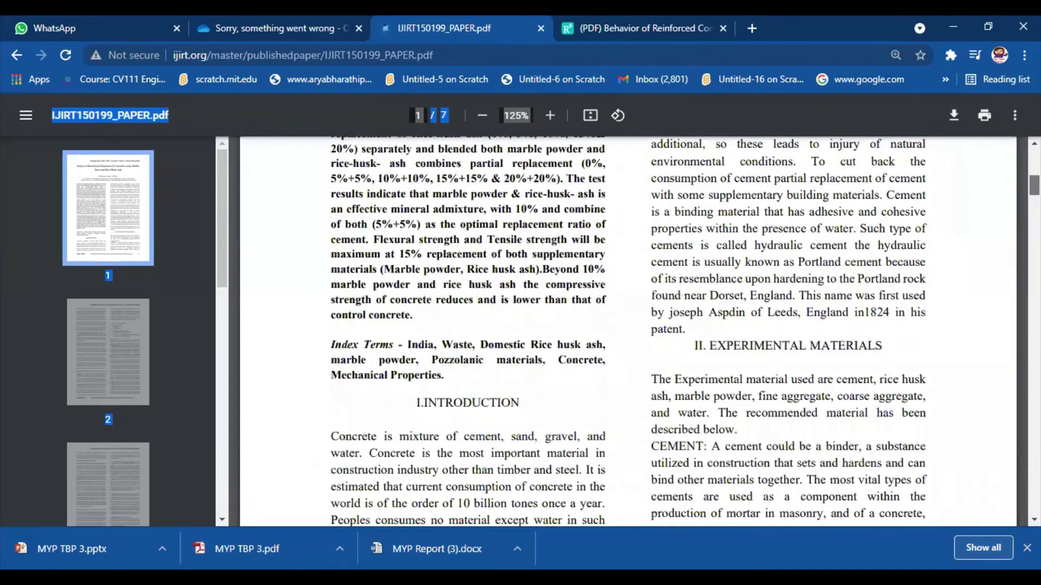
pyautogui.scroll(-3, 628, 331)
pyautogui.scroll(1, 627, 330)
pyautogui.scroll(-1, 628, 331)
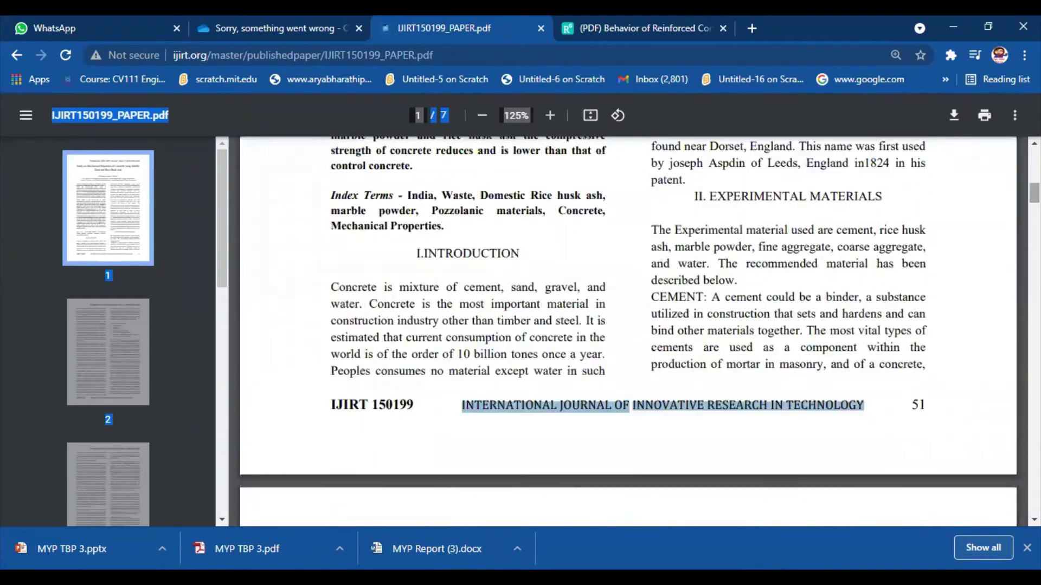
pyautogui.moveTo(333, 283); pyautogui.dragTo(609, 356)
pyautogui.hotkey('ctrl', 'c')
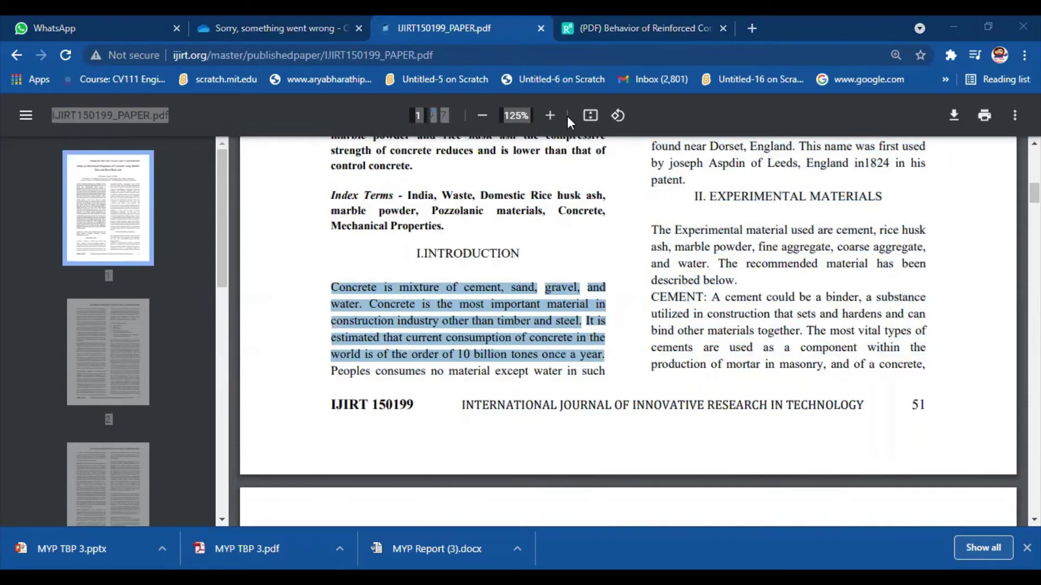
# - Return to Word, paste the copied sentences below the INTRODUCTION heading and remove their bold formatting
pyautogui.hotkey('alt', 'Tab')
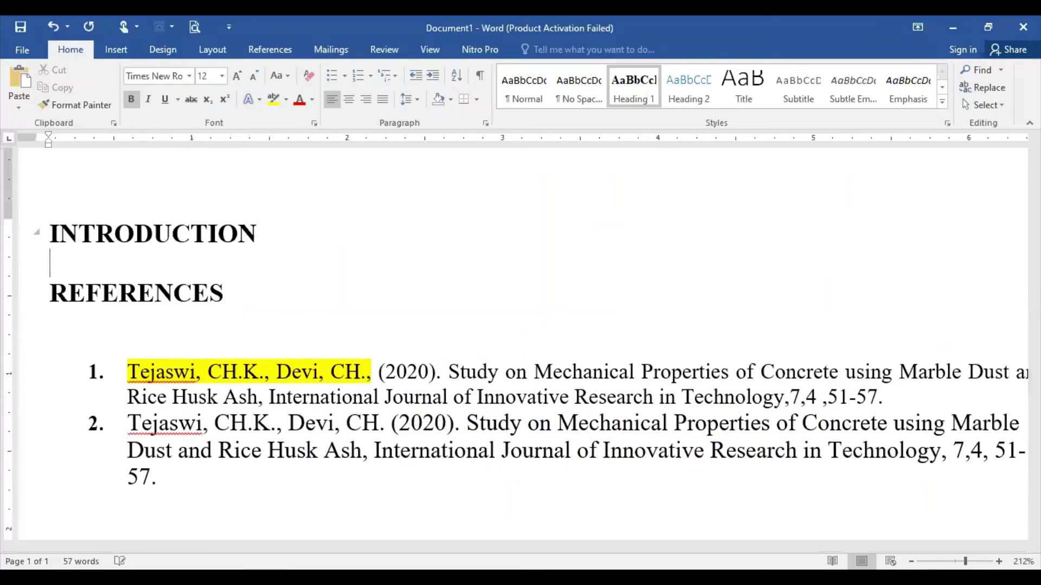
pyautogui.hotkey('ctrl', 'v')
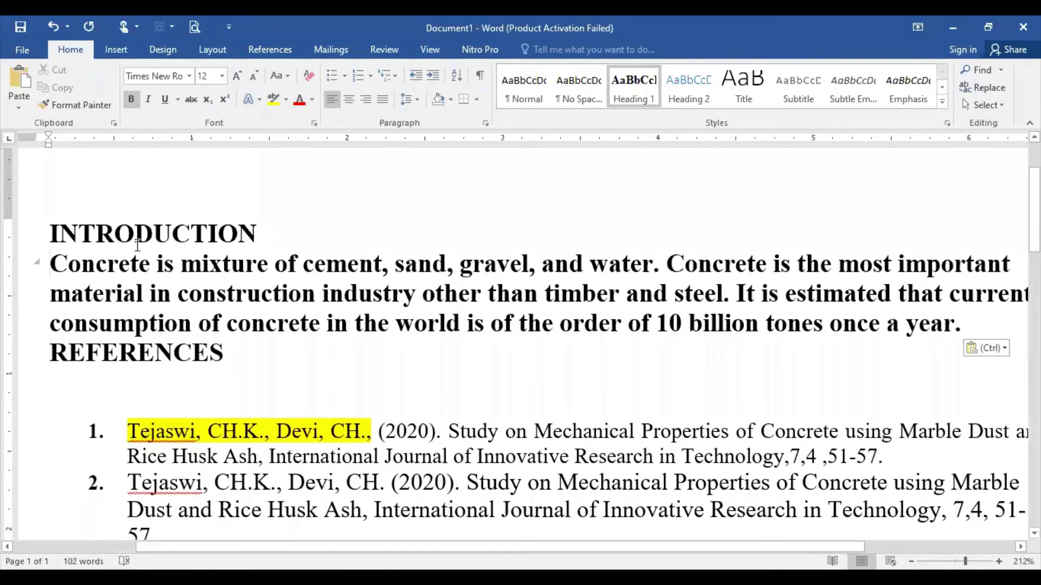
pyautogui.moveTo(138, 248); pyautogui.dragTo(970, 327)
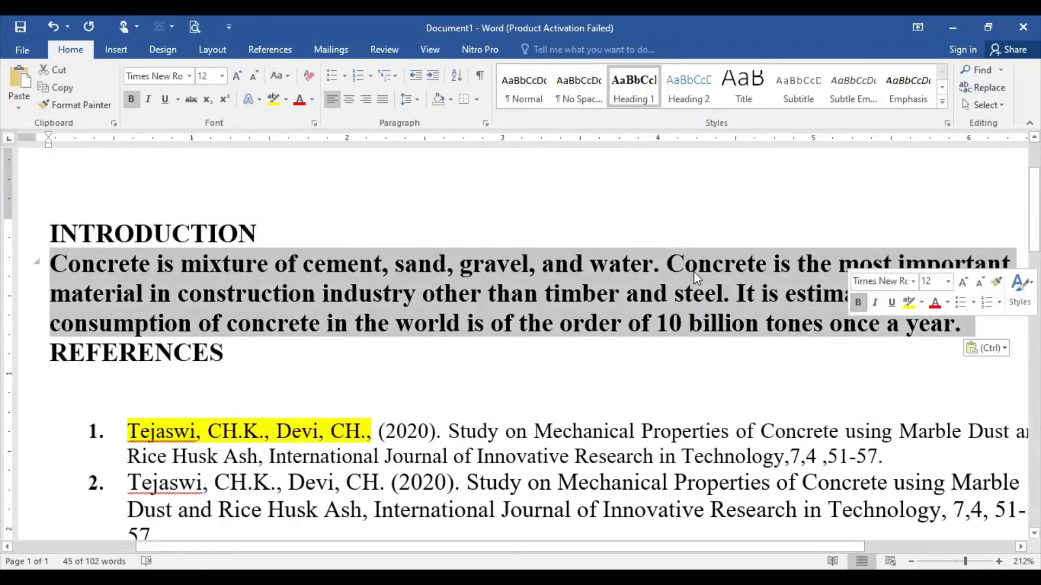
pyautogui.click(131, 103)
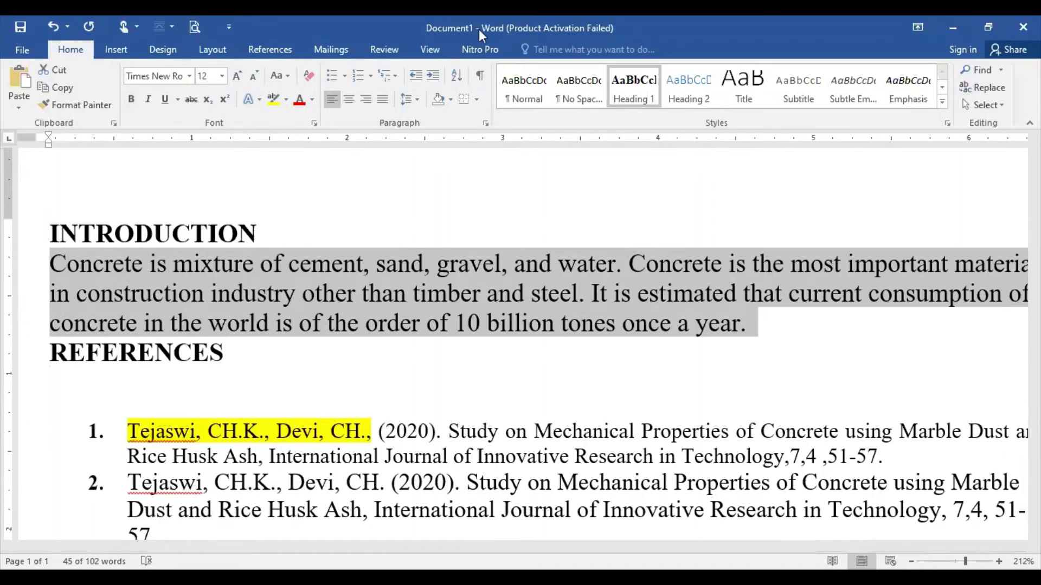
# - Delete the first reference with the yellow-highlighted authors from the numbered list
pyautogui.click(221, 278)
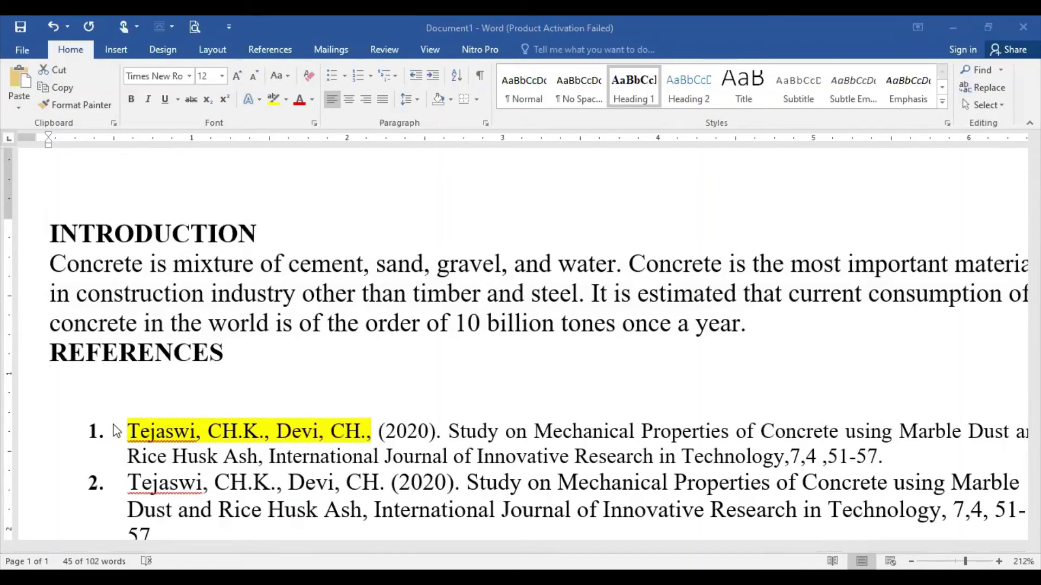
pyautogui.hotkey('alt', 'Tab')
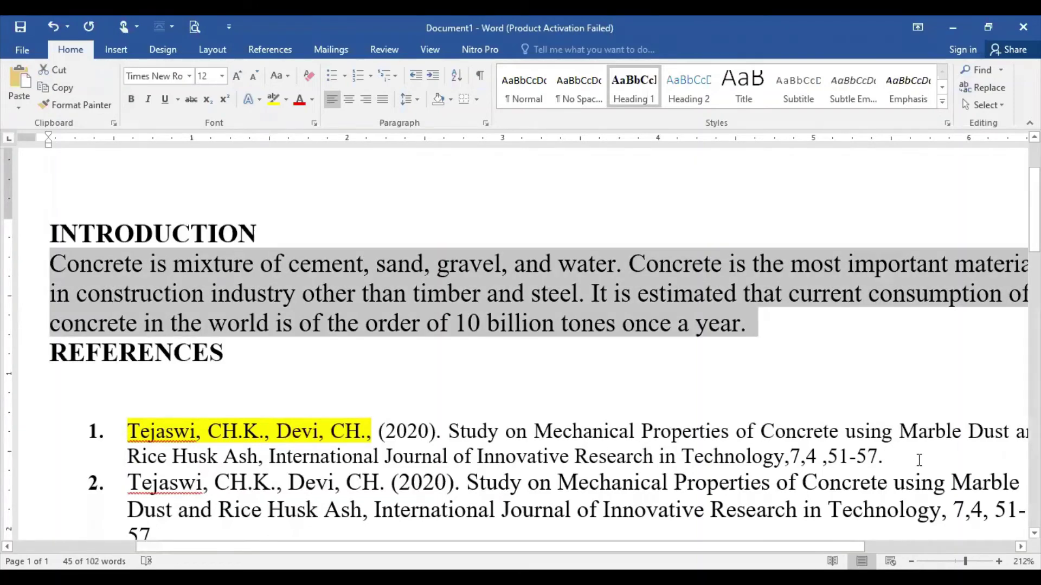
pyautogui.moveTo(703, 475); pyautogui.dragTo(107, 436)
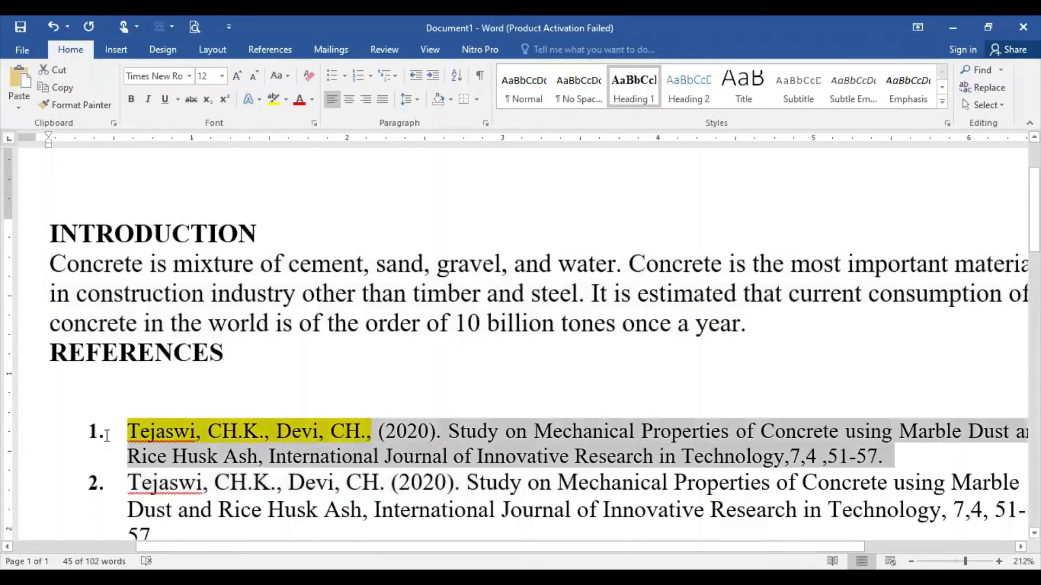
pyautogui.press('Delete')
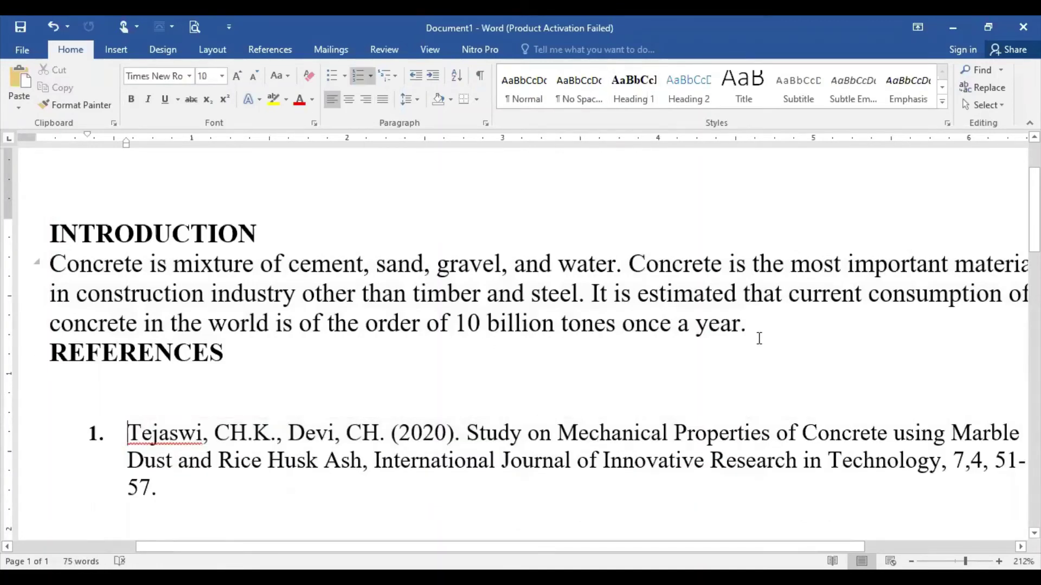
# - Add the citation [1] at the end of the introduction paragraph, separated from the full stop by a space
pyautogui.click(748, 325)
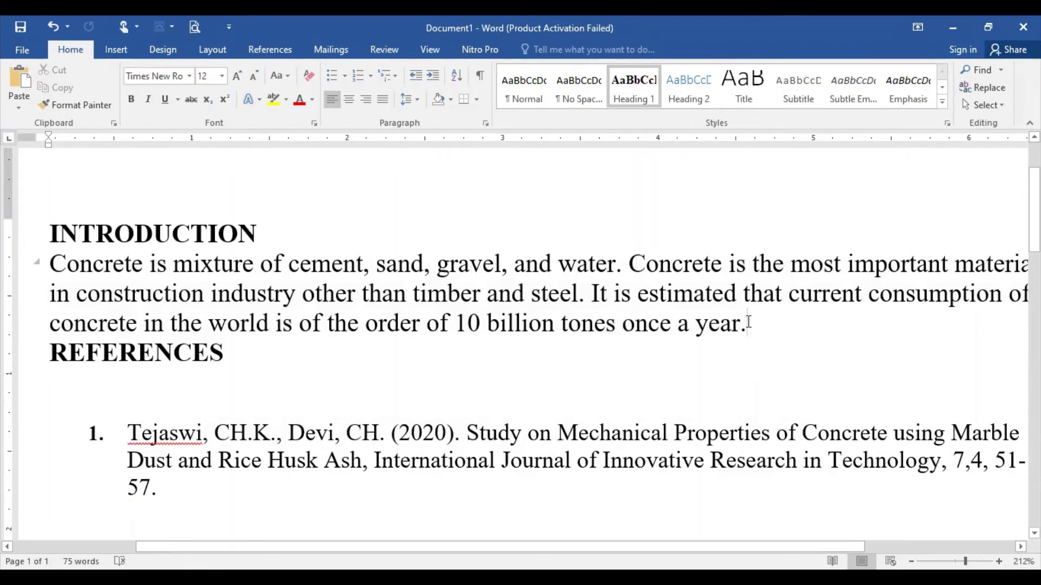
pyautogui.write('[1')
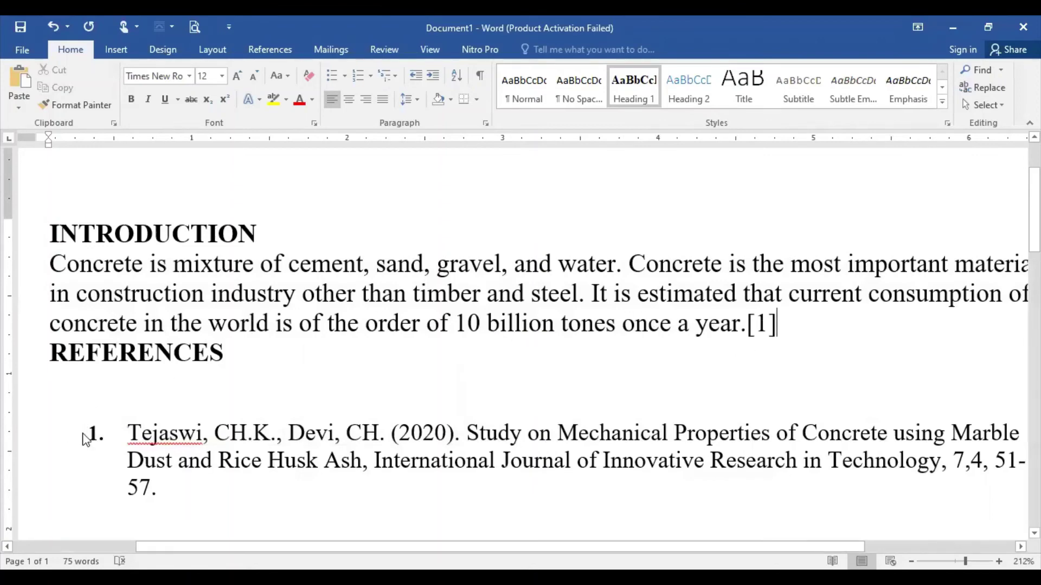
pyautogui.click(103, 436)
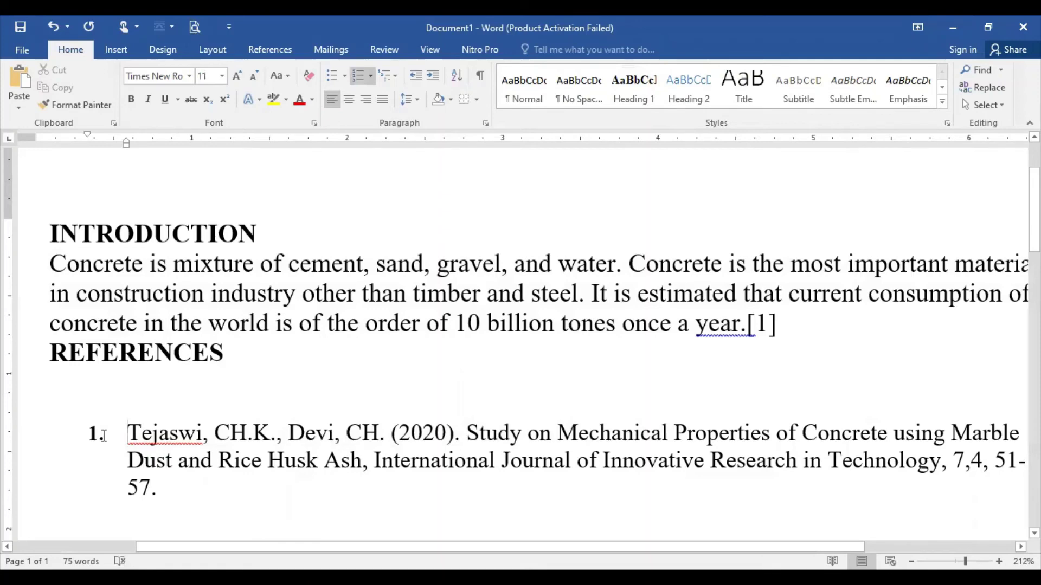
pyautogui.click(744, 328)
pyautogui.click(752, 331)
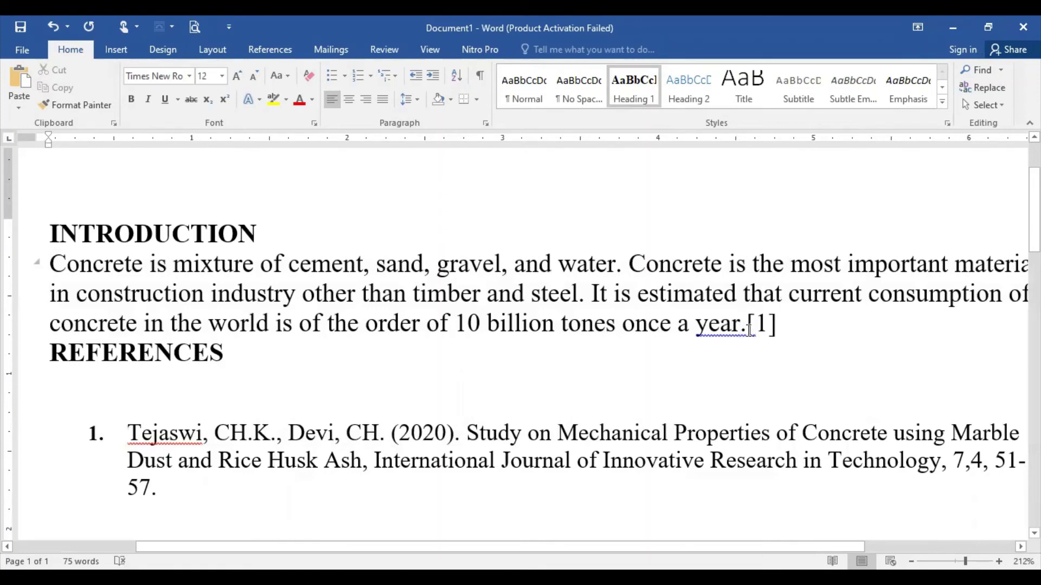
pyautogui.click(791, 341)
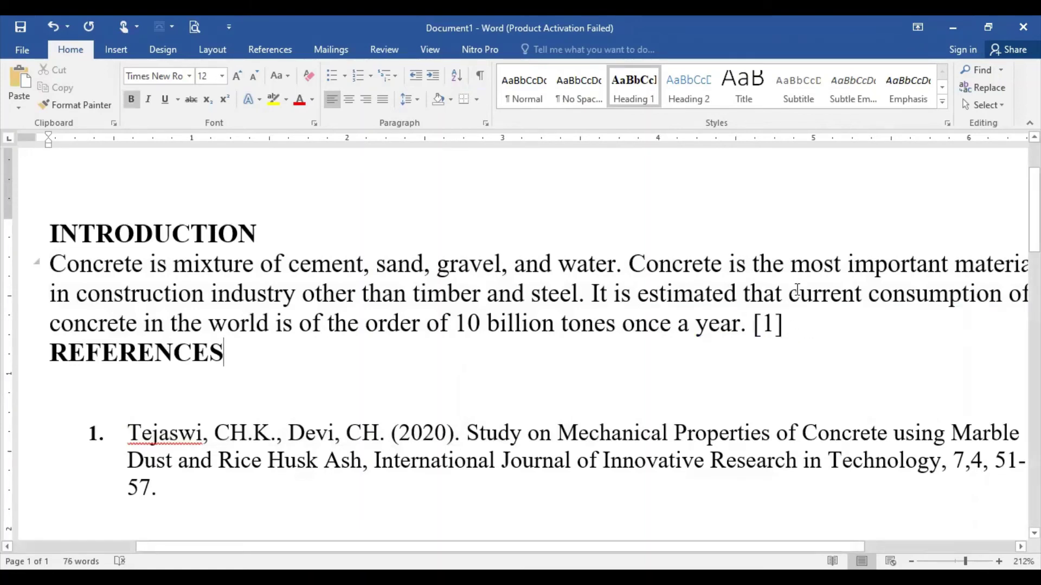
# - Add an empty second item to the numbered reference list after reference 1
pyautogui.click(89, 528)
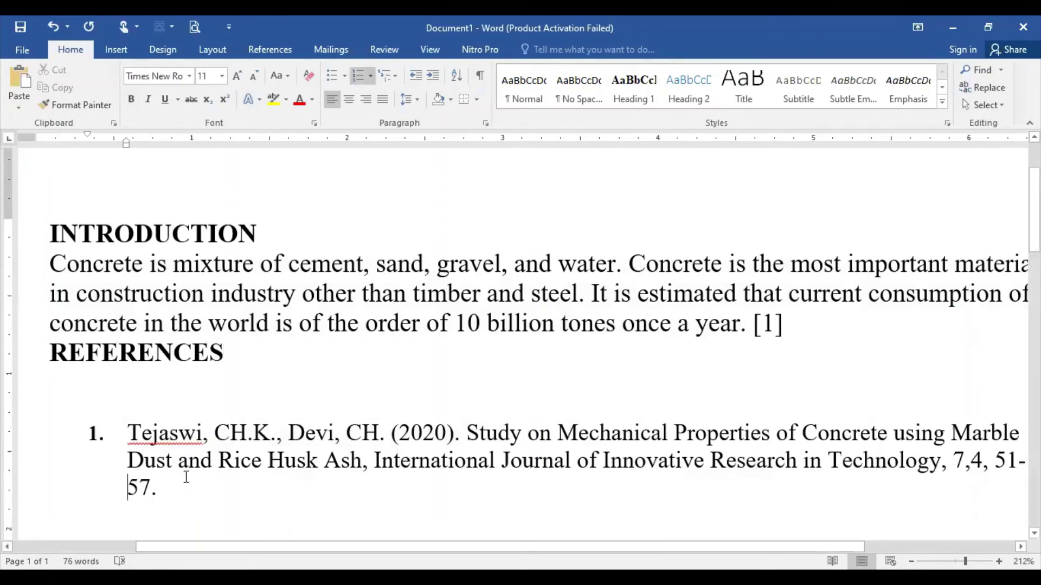
pyautogui.press('Right')
pyautogui.press('Right')
pyautogui.press('Right')
pyautogui.press('Return')
pyautogui.write('2')
pyautogui.press('BackSpace')
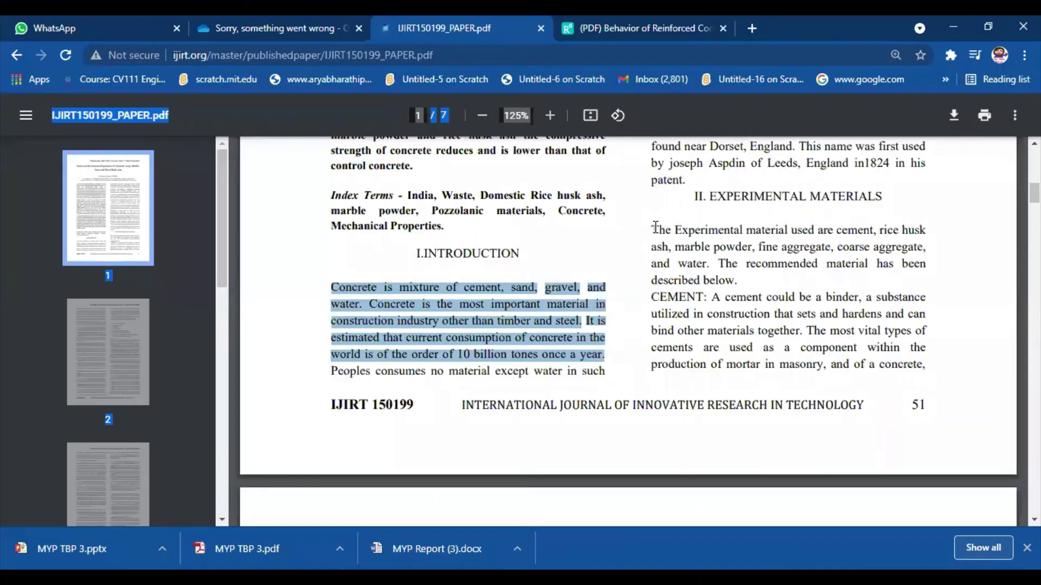
# - Copy the opening paragraph of the PDF's Experimental Materials section into the Word introduction after citation [1] and remove its bold formatting
pyautogui.moveTo(651, 231); pyautogui.dragTo(740, 282)
pyautogui.hotkey('ctrl', 'c')
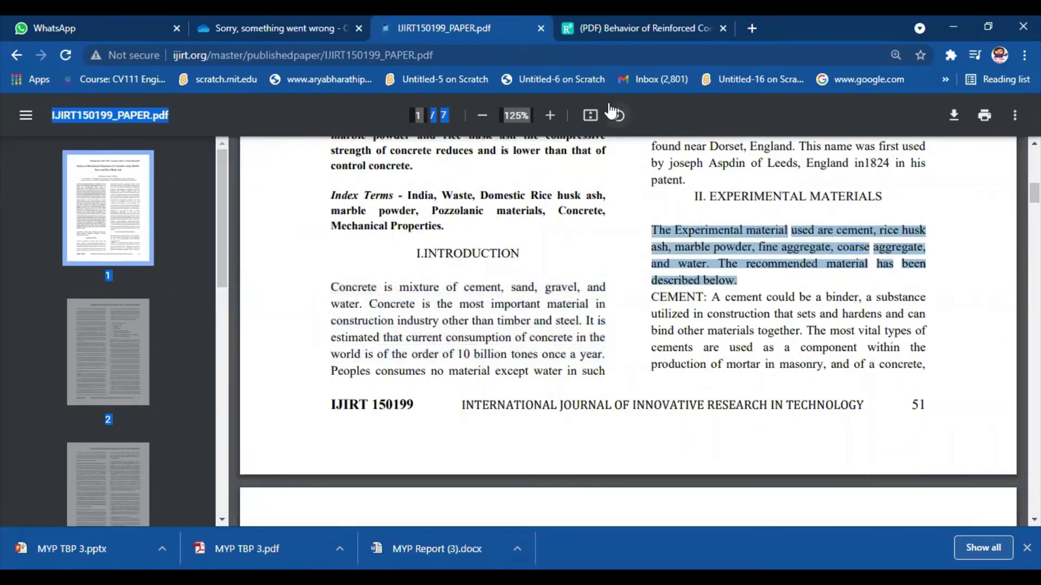
pyautogui.hotkey('alt', 'Tab')
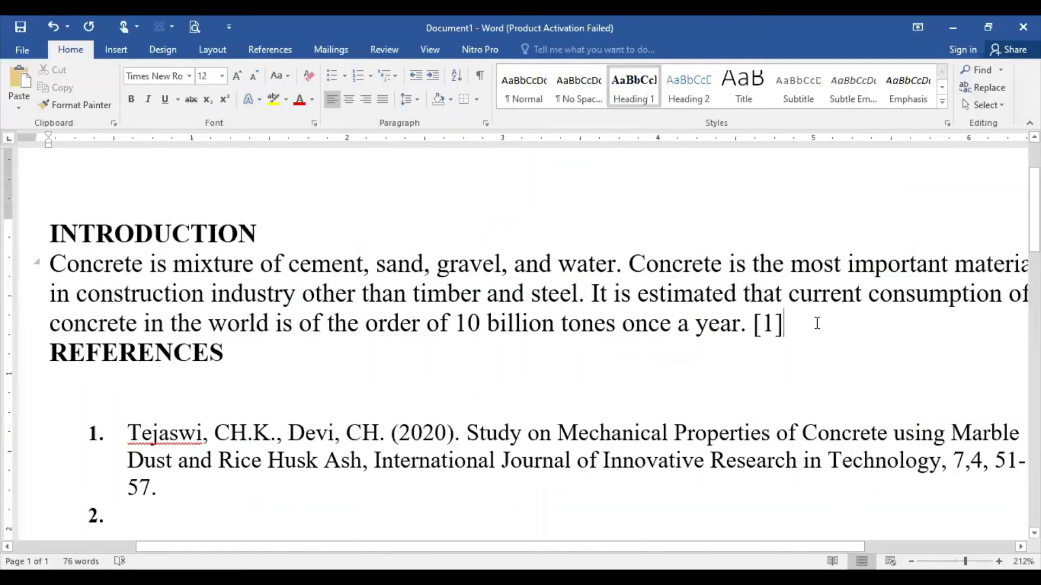
pyautogui.hotkey('ctrl', 'v')
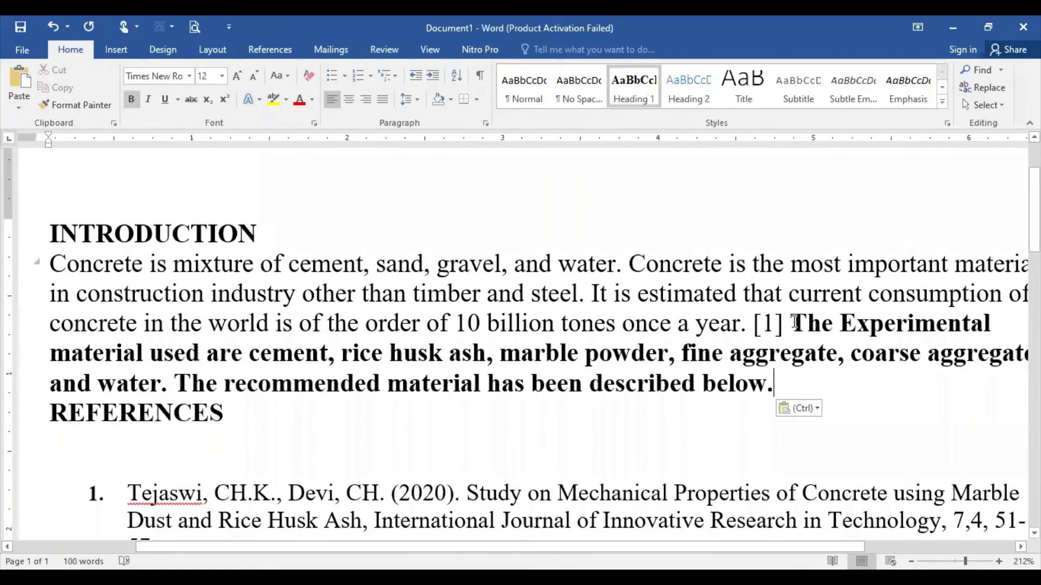
pyautogui.moveTo(792, 323); pyautogui.dragTo(796, 382)
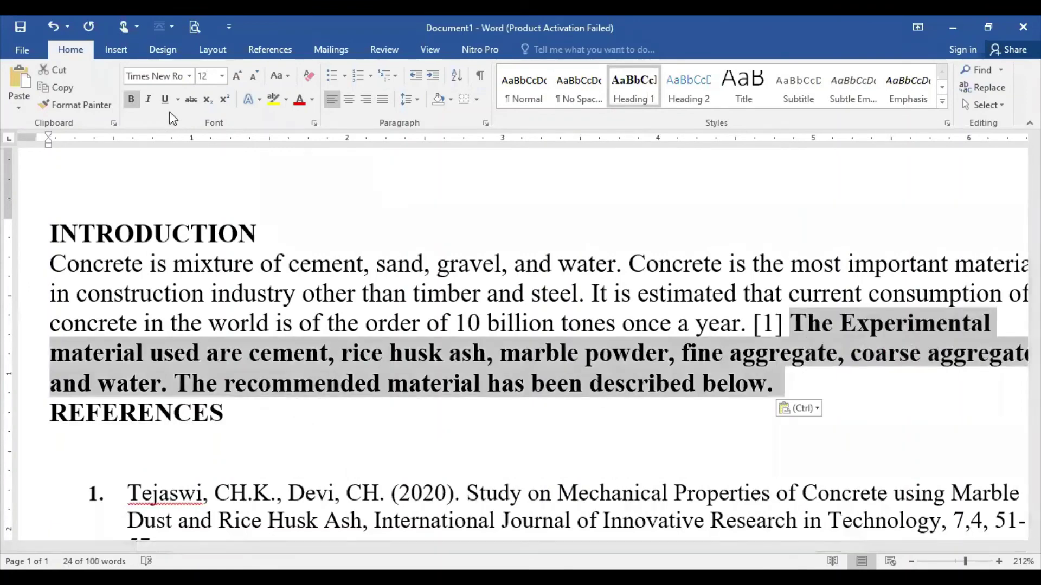
pyautogui.click(130, 99)
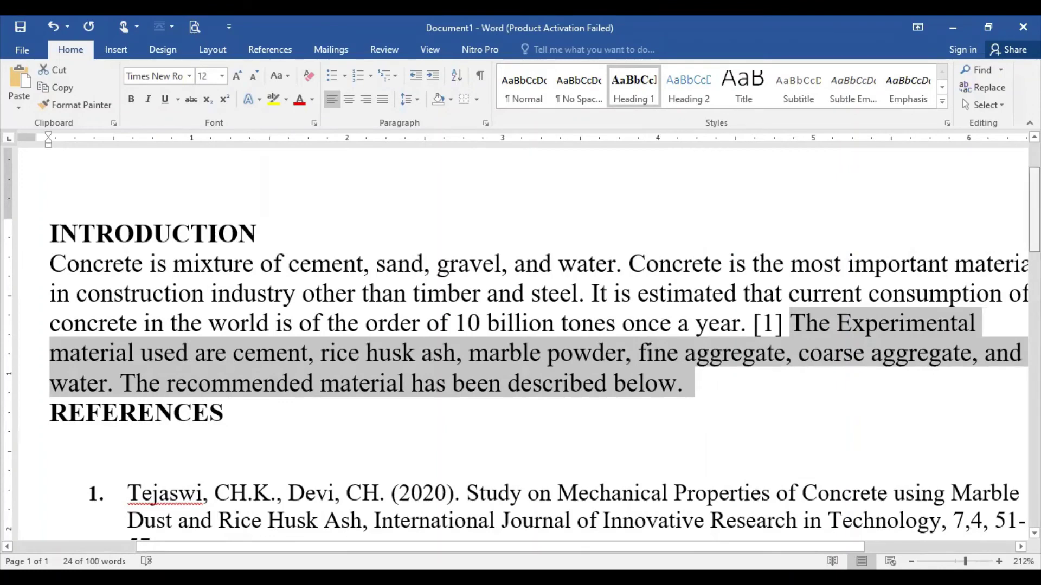
# - Add the citation [2] after the sentence ending "has been described below." in the introduction
pyautogui.scroll(-1, 754, 337)
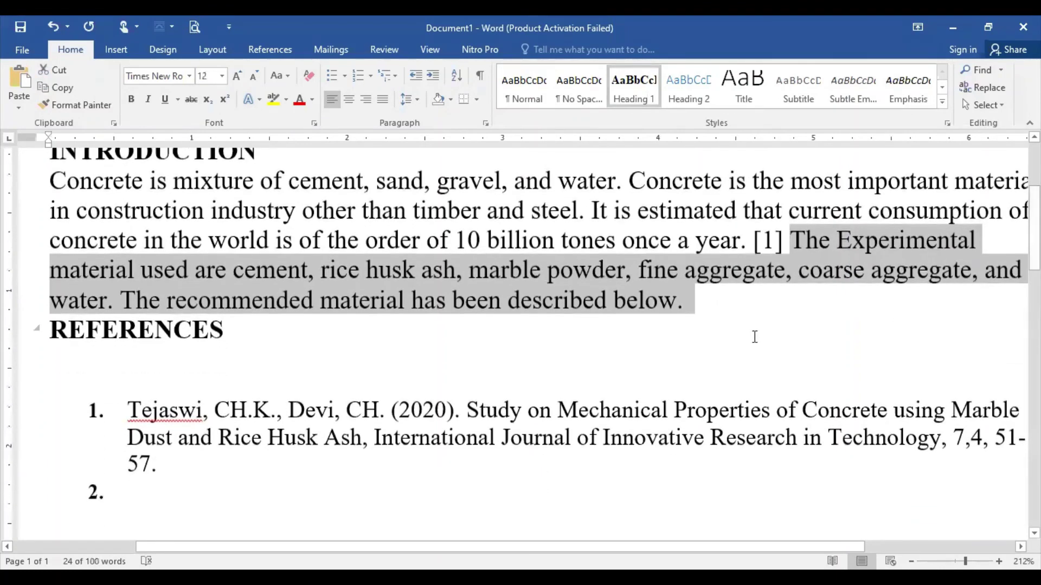
pyautogui.click(705, 303)
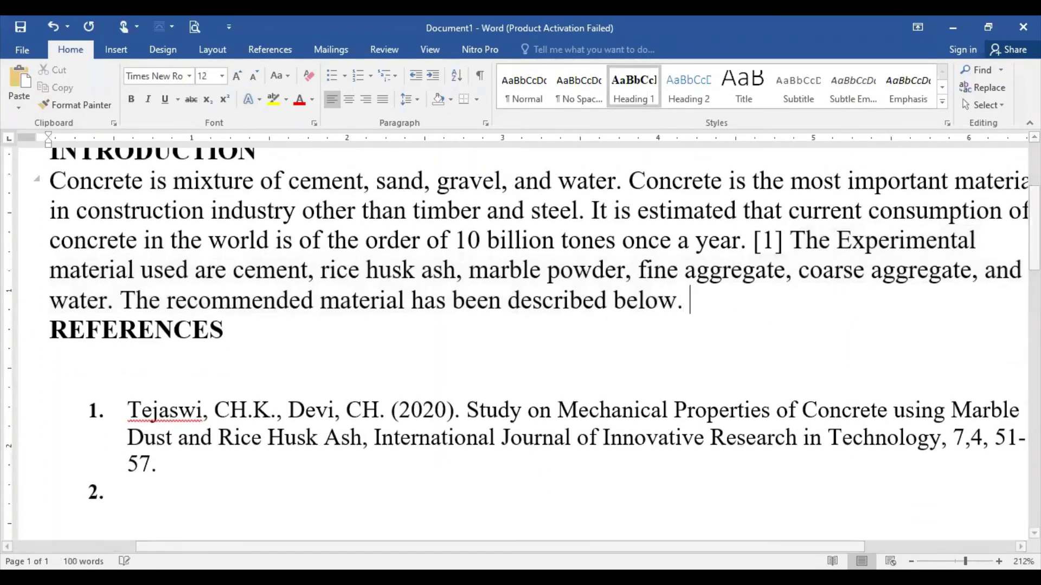
pyautogui.write('[2')
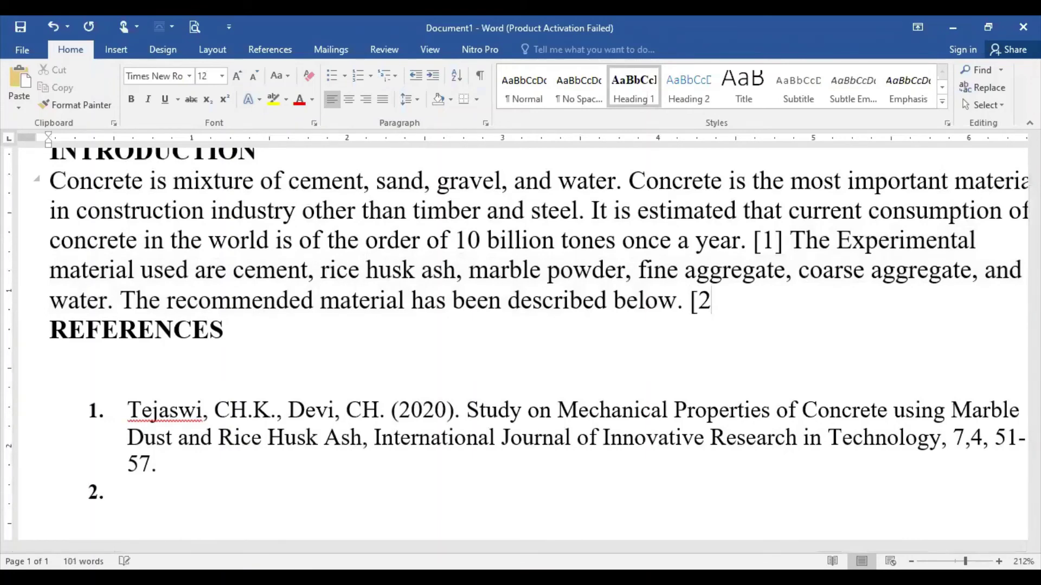